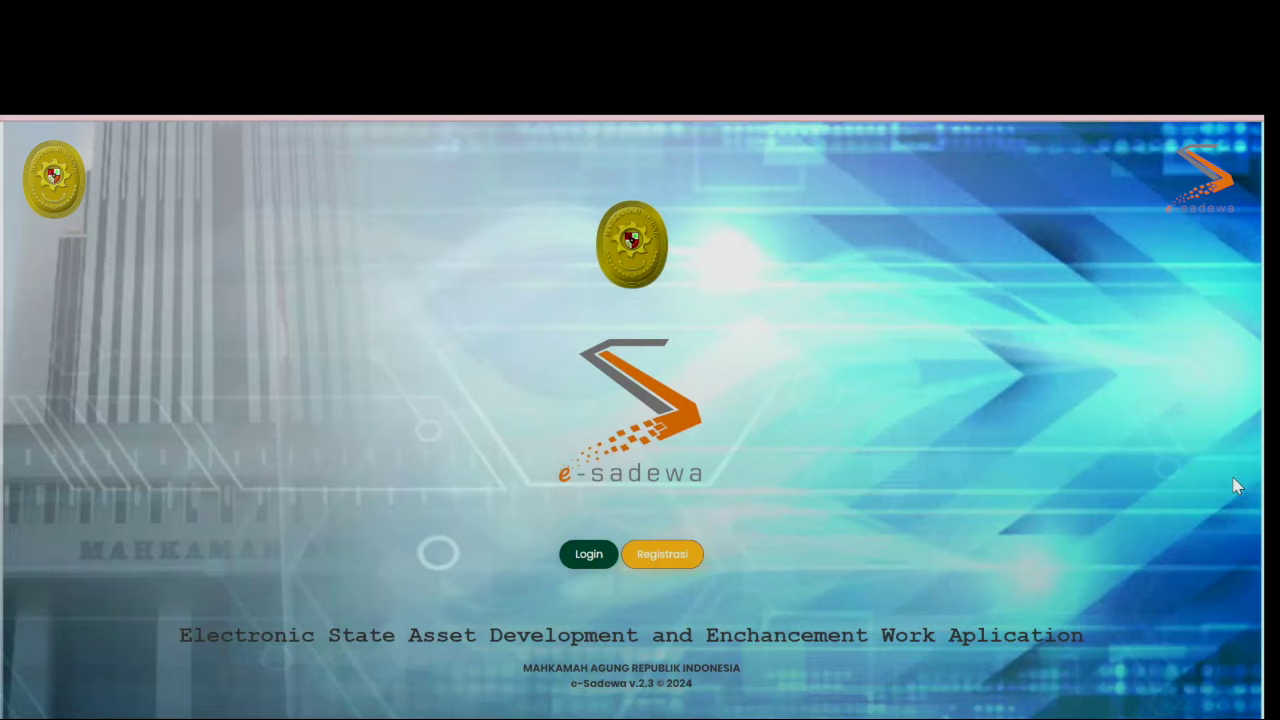
- Sign in with the filled-in credentials for budget year 2024 and open the Standarisasi overview under Pengadaan Barang
{"action": "left_click", "coordinate": [575, 547]}
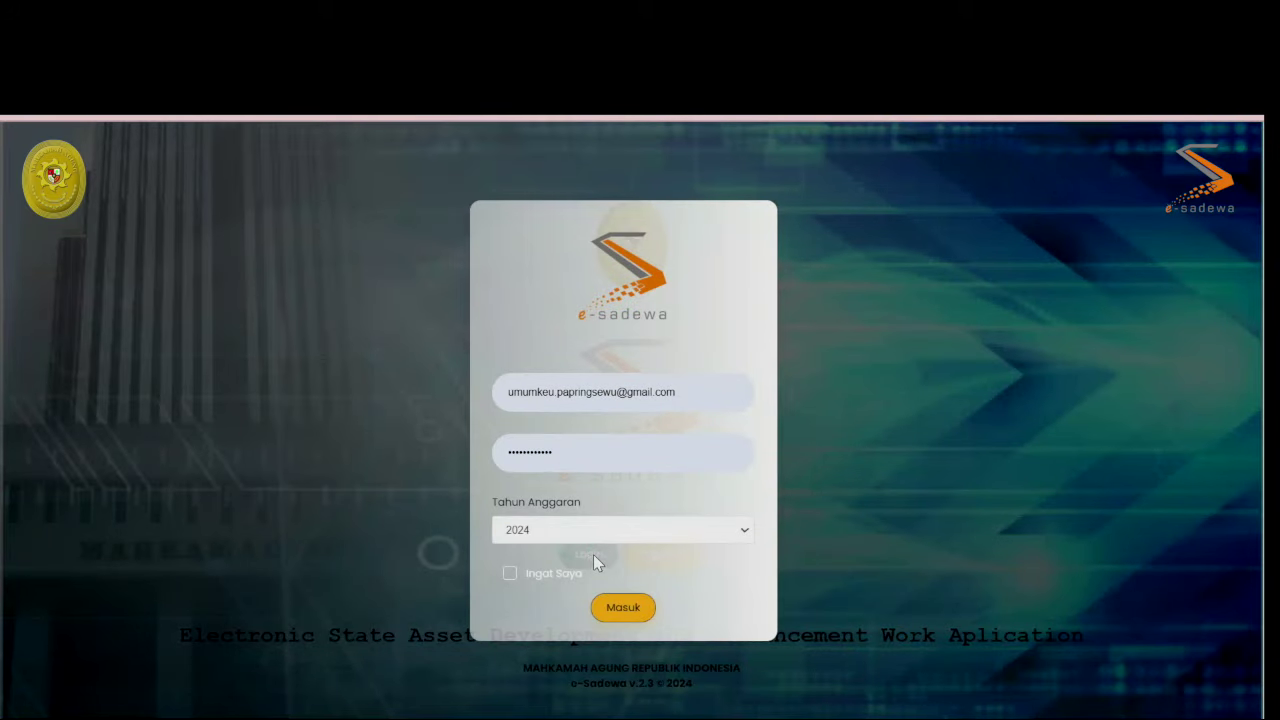
{"action": "left_click", "coordinate": [623, 607]}
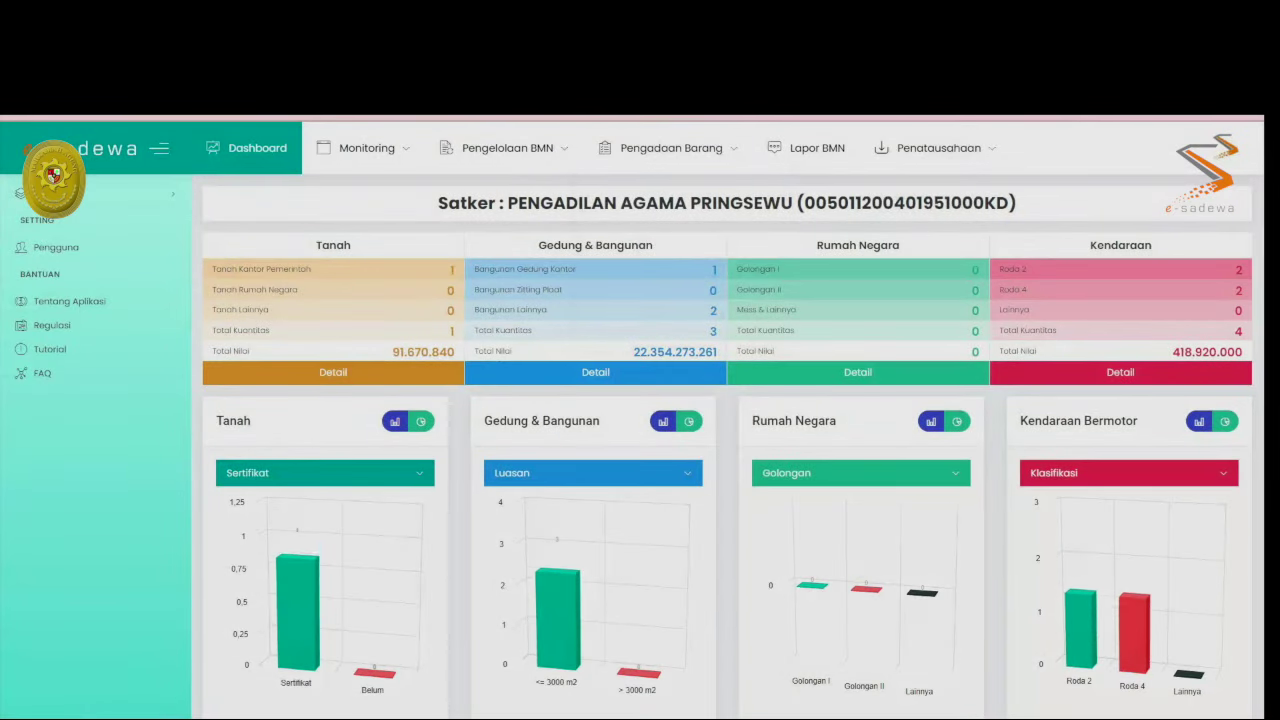
{"action": "left_click", "coordinate": [676, 143]}
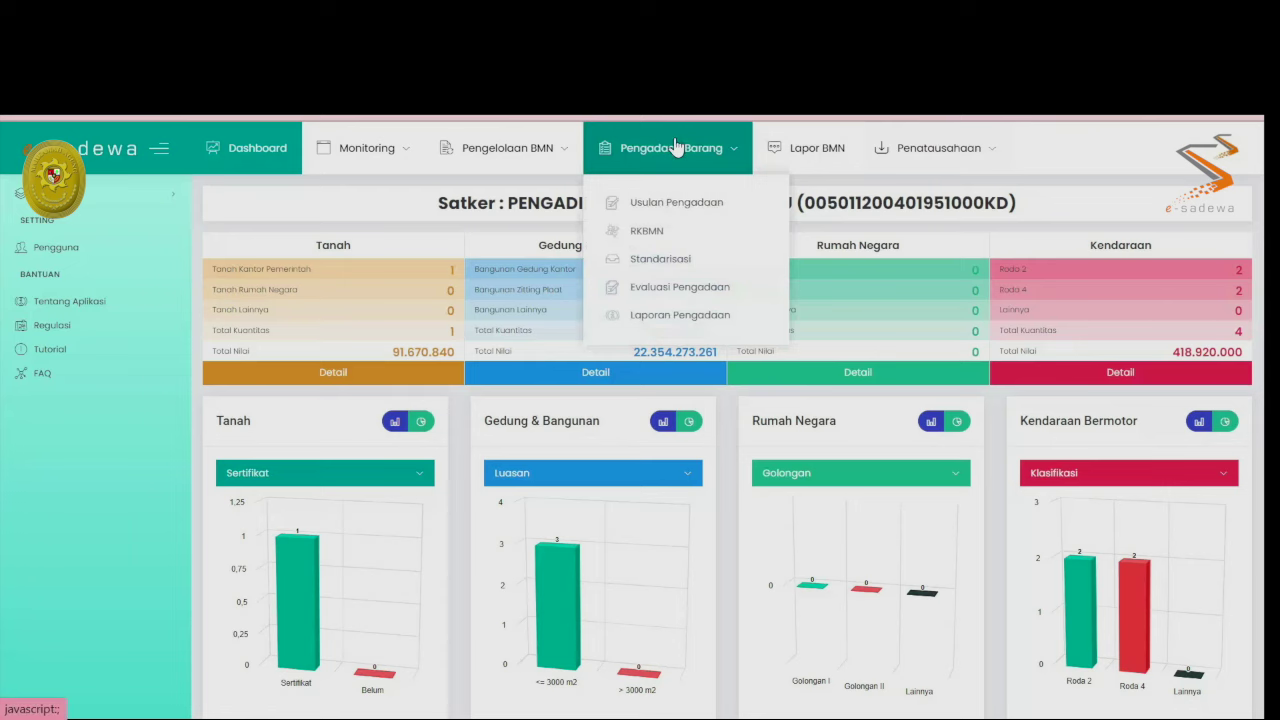
{"action": "left_click", "coordinate": [676, 265]}
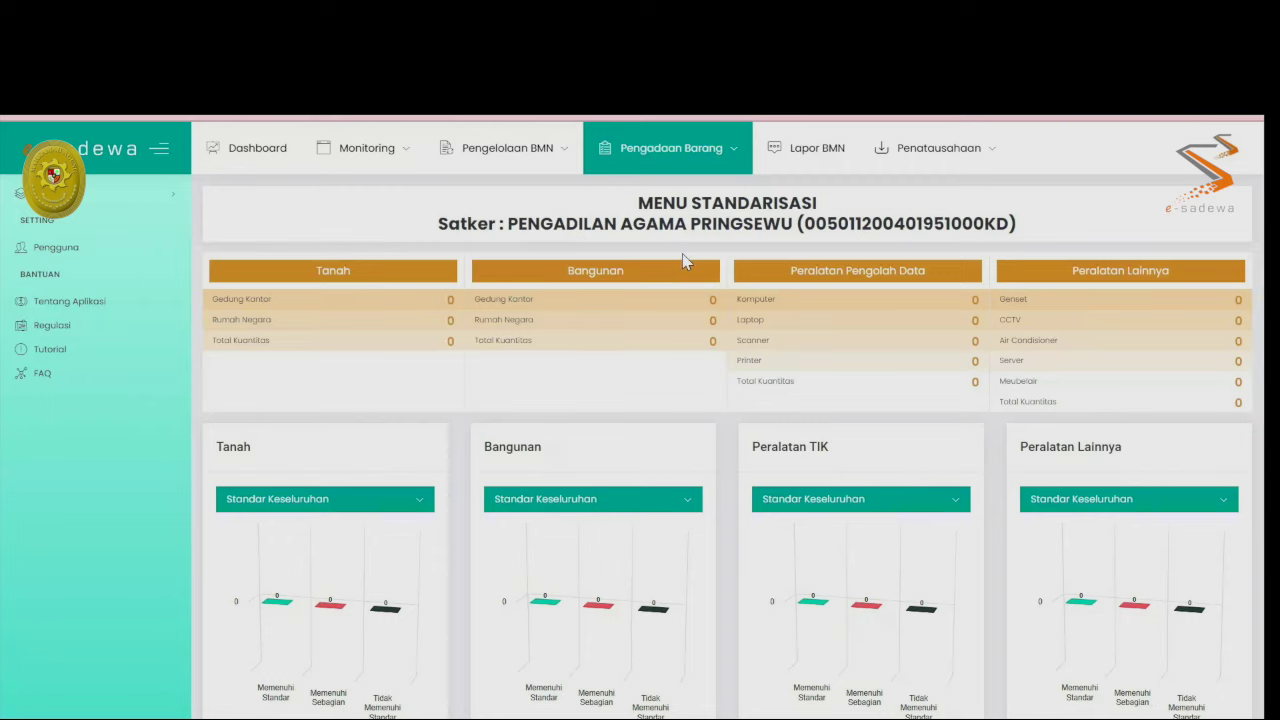
{"action": "scroll", "coordinate": [566, 434], "scroll_direction": "down", "scroll_amount": 3}
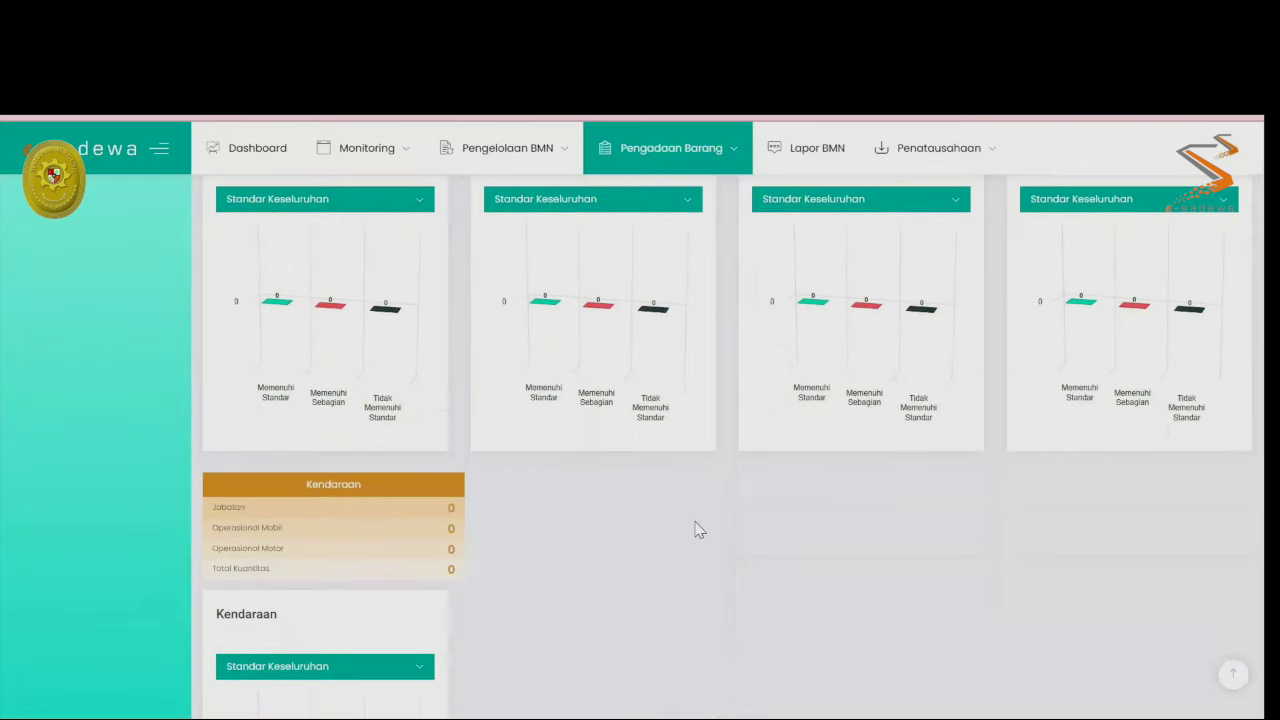
{"action": "scroll", "coordinate": [699, 530], "scroll_direction": "up", "scroll_amount": 3}
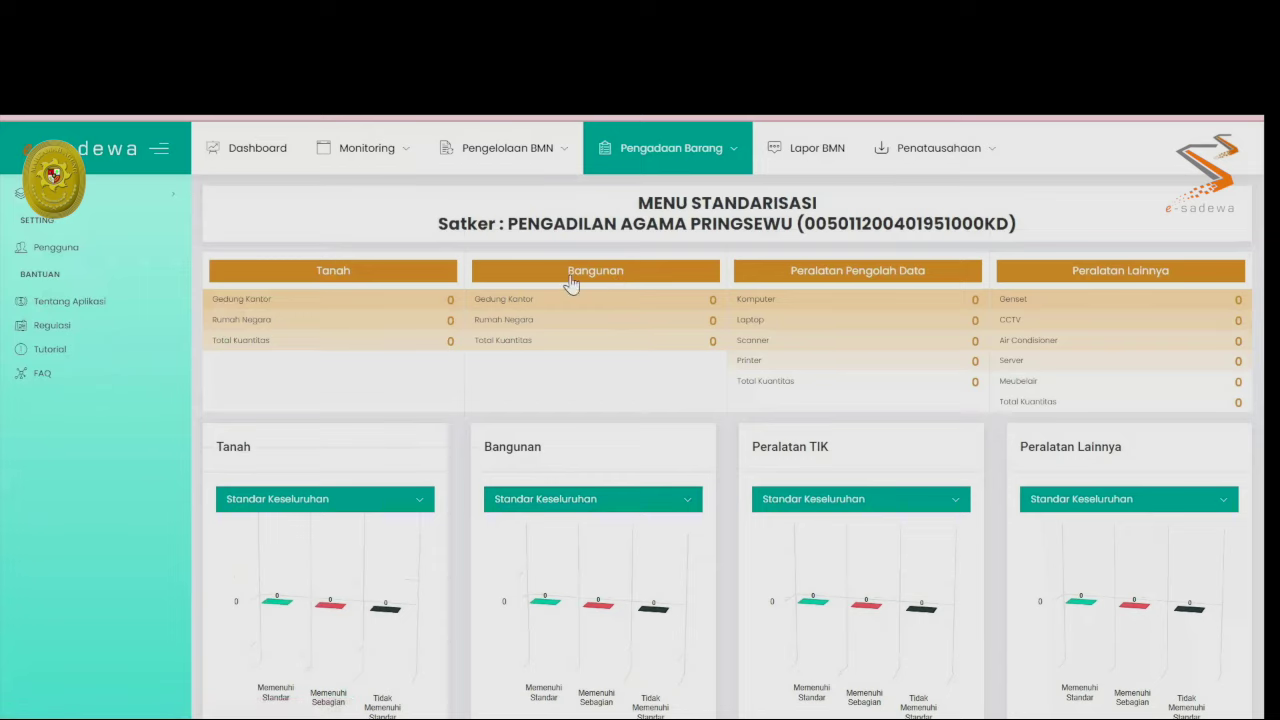
- Open the Tanah standardisation and submit Pengadilan Agama Kelas II as its court class
{"action": "left_click", "coordinate": [408, 270]}
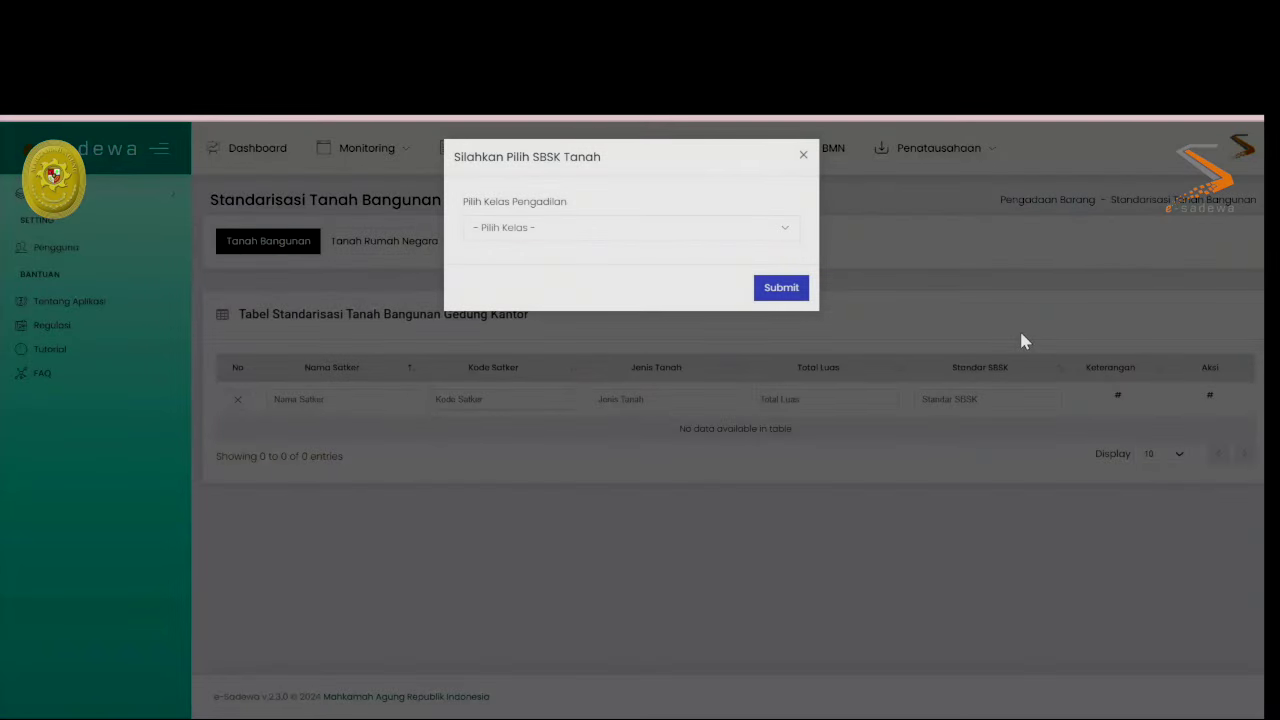
{"action": "left_click", "coordinate": [618, 230]}
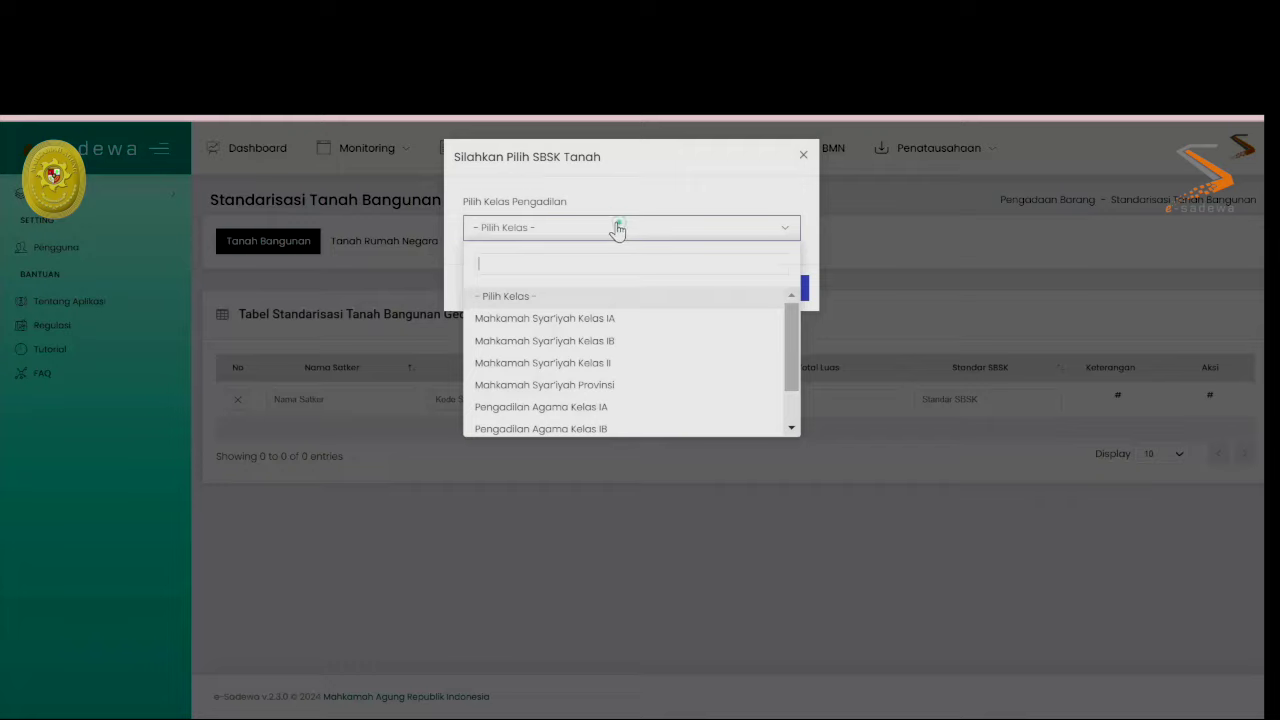
{"action": "scroll", "coordinate": [650, 340], "scroll_direction": "down", "scroll_amount": 1}
{"action": "scroll", "coordinate": [650, 344], "scroll_direction": "down", "scroll_amount": 1}
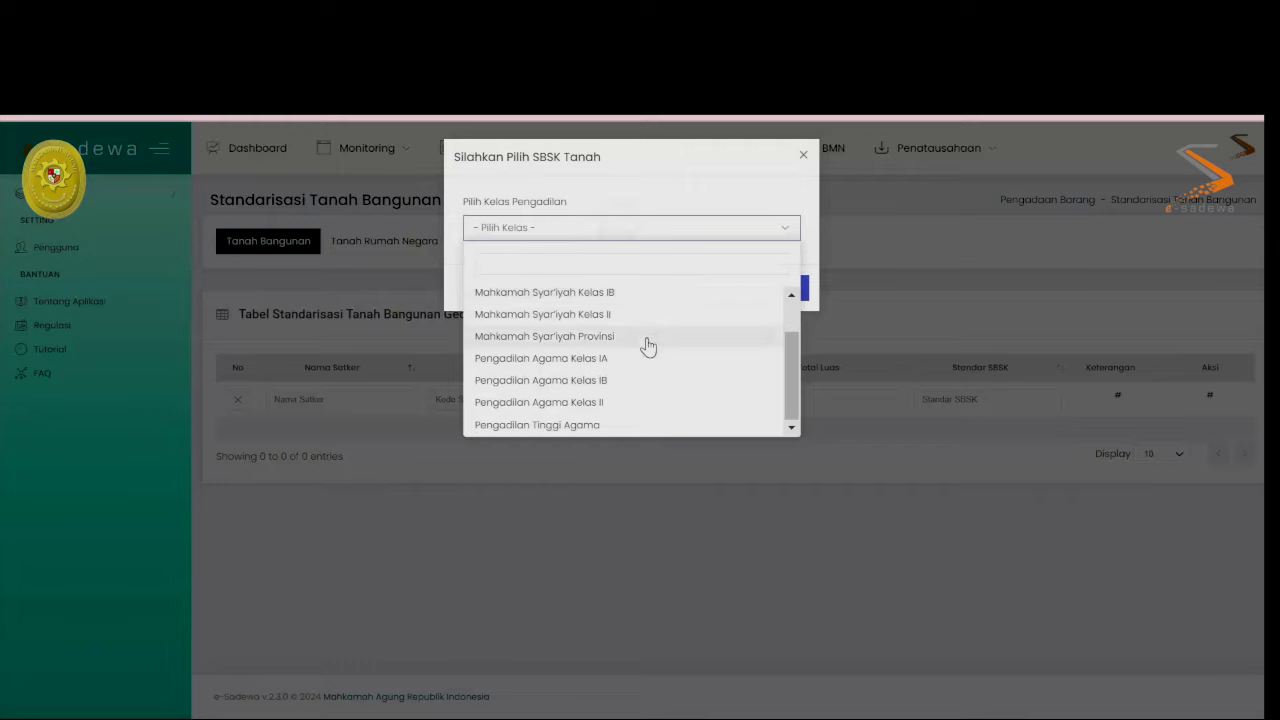
{"action": "left_click", "coordinate": [624, 404]}
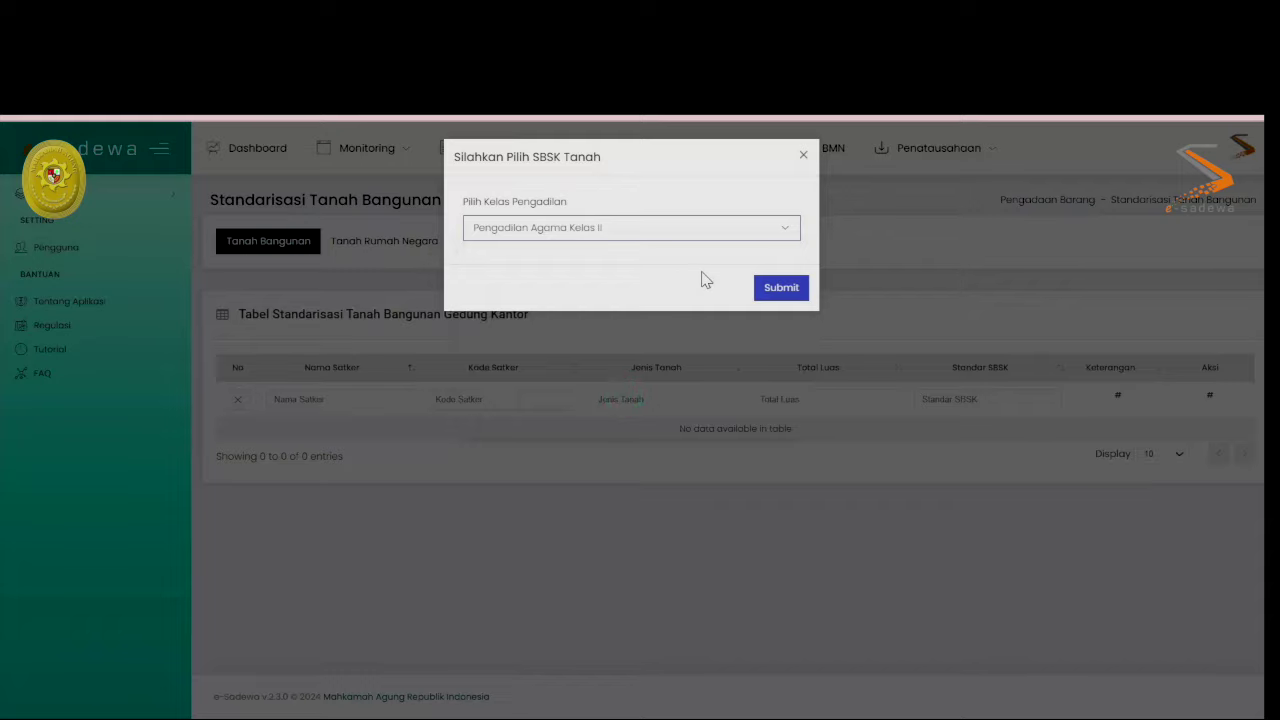
{"action": "left_click", "coordinate": [789, 292]}
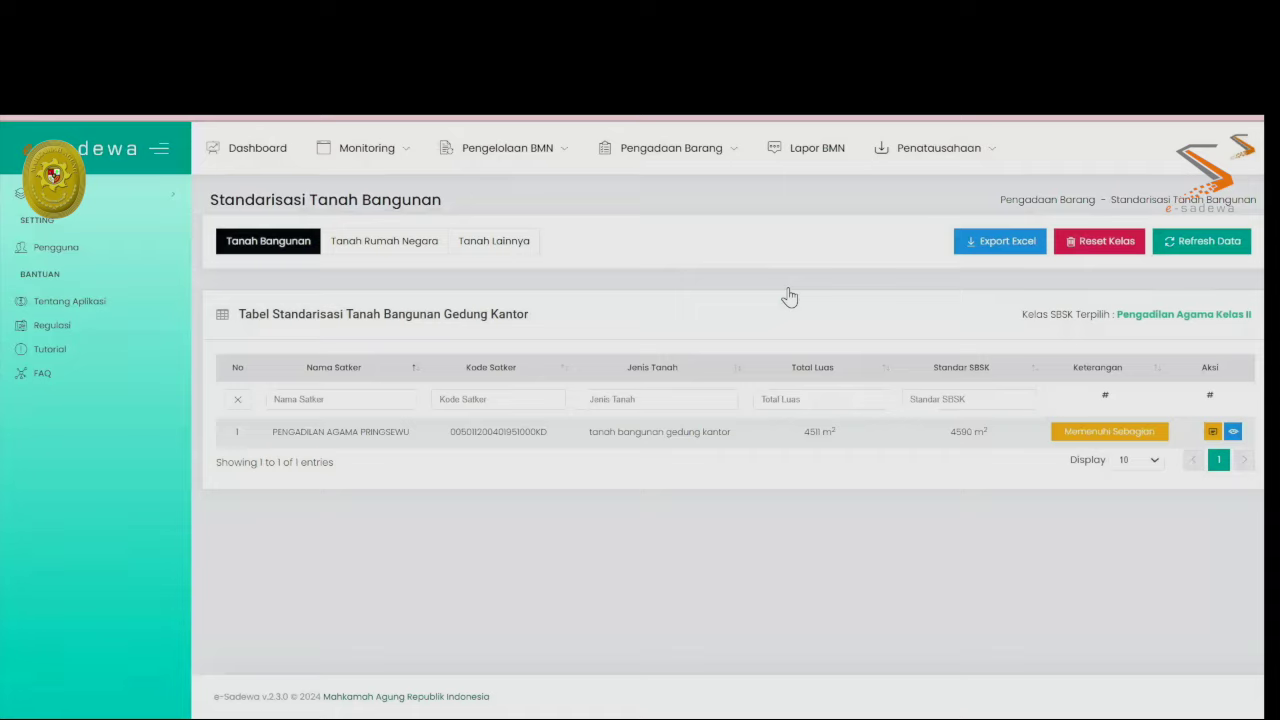
- Look through the Tanah Rumah Negara and Tanah Lainnya categories and the assessment details of the office building land
{"action": "left_click", "coordinate": [355, 242]}
{"action": "left_click", "coordinate": [496, 243]}
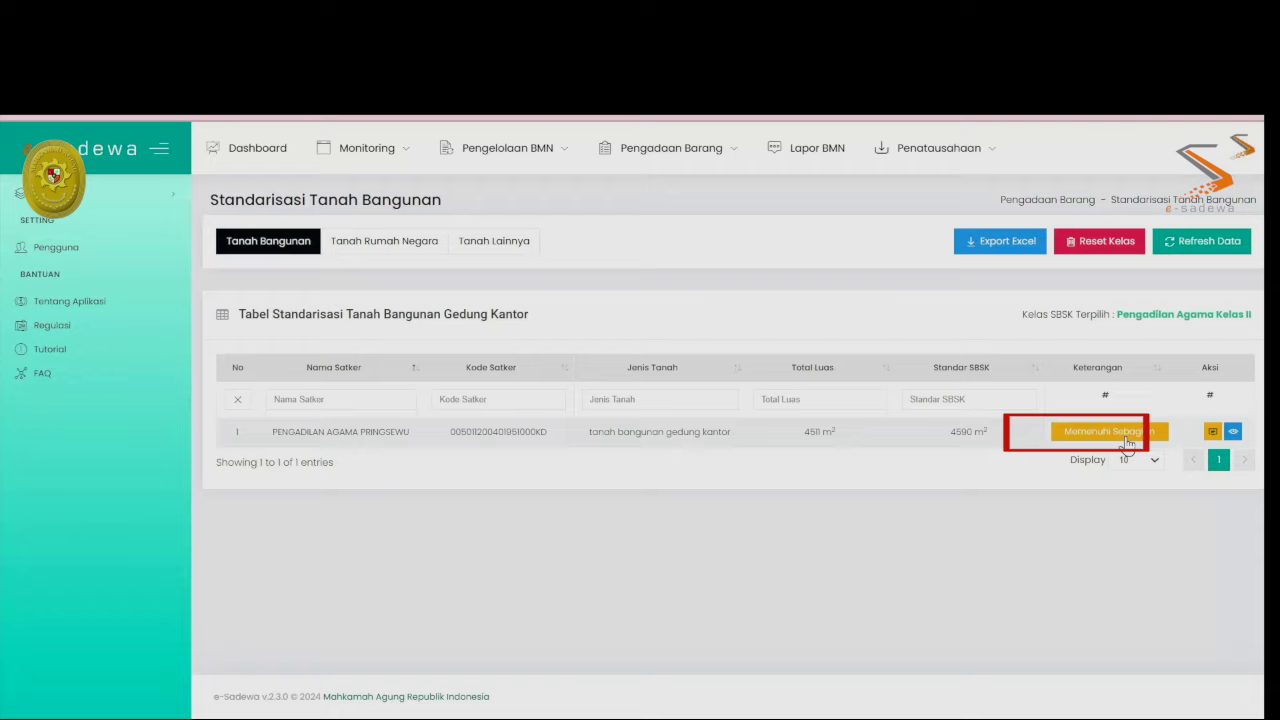
{"action": "left_click", "coordinate": [1213, 433]}
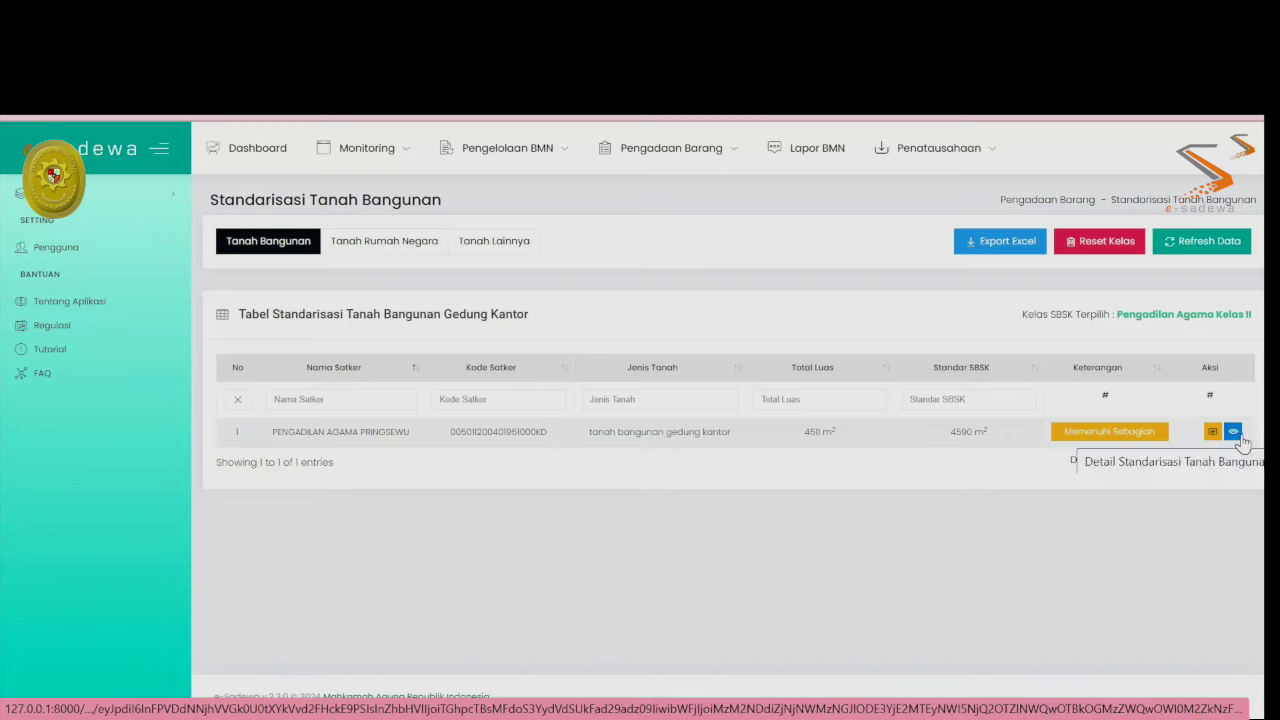
- Link the Bangunan Gedung Kantor Permanen asset to the existing office land and review the land's assessment details
{"action": "left_click", "coordinate": [1235, 433]}
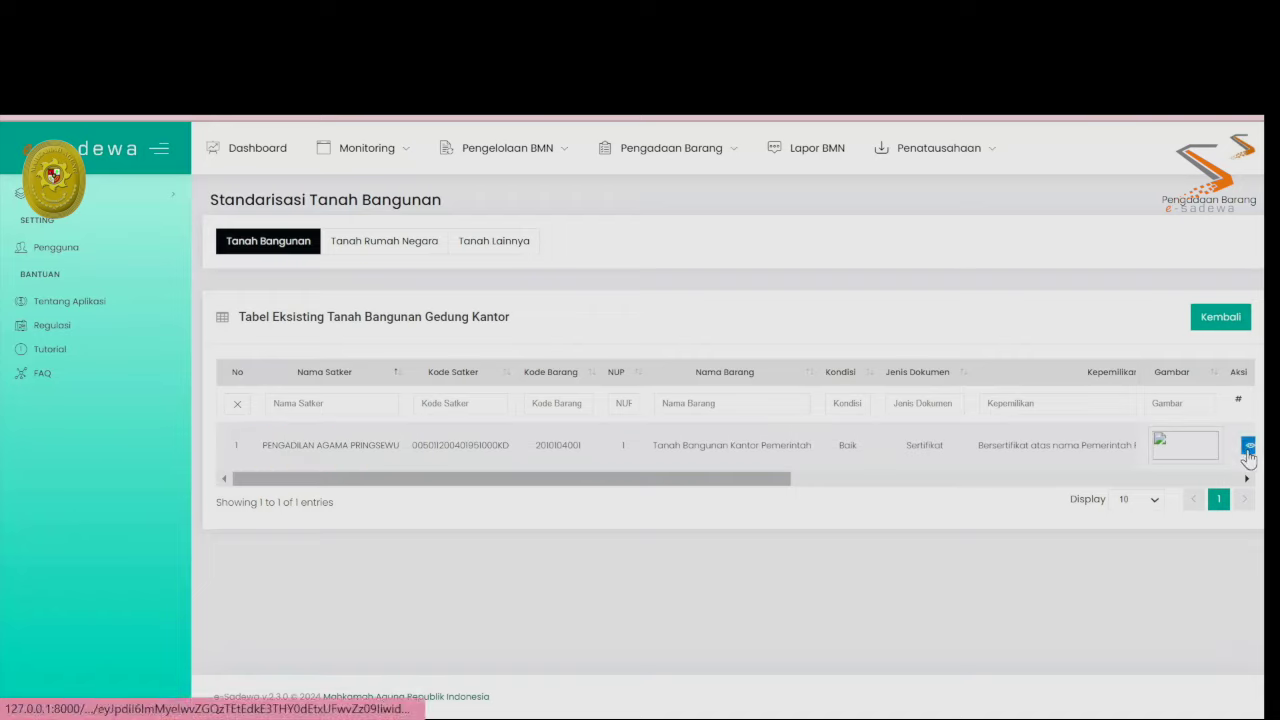
{"action": "left_click", "coordinate": [1248, 450]}
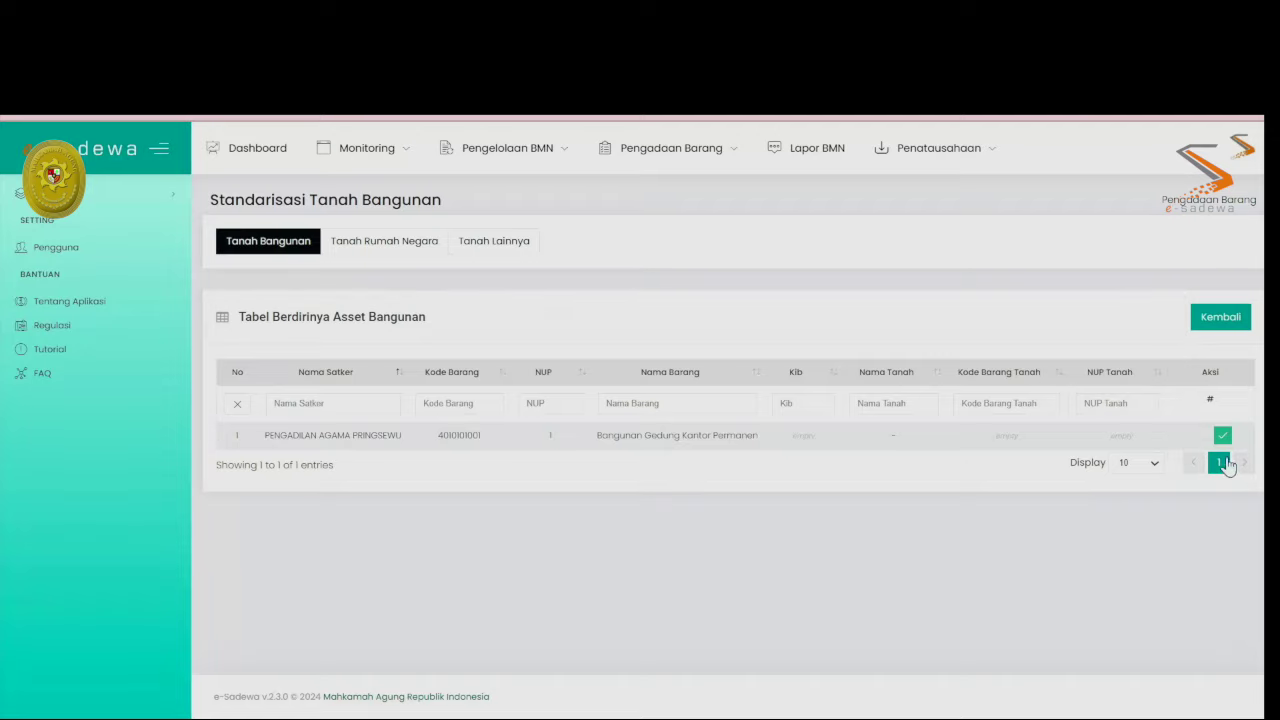
{"action": "left_click", "coordinate": [1222, 437]}
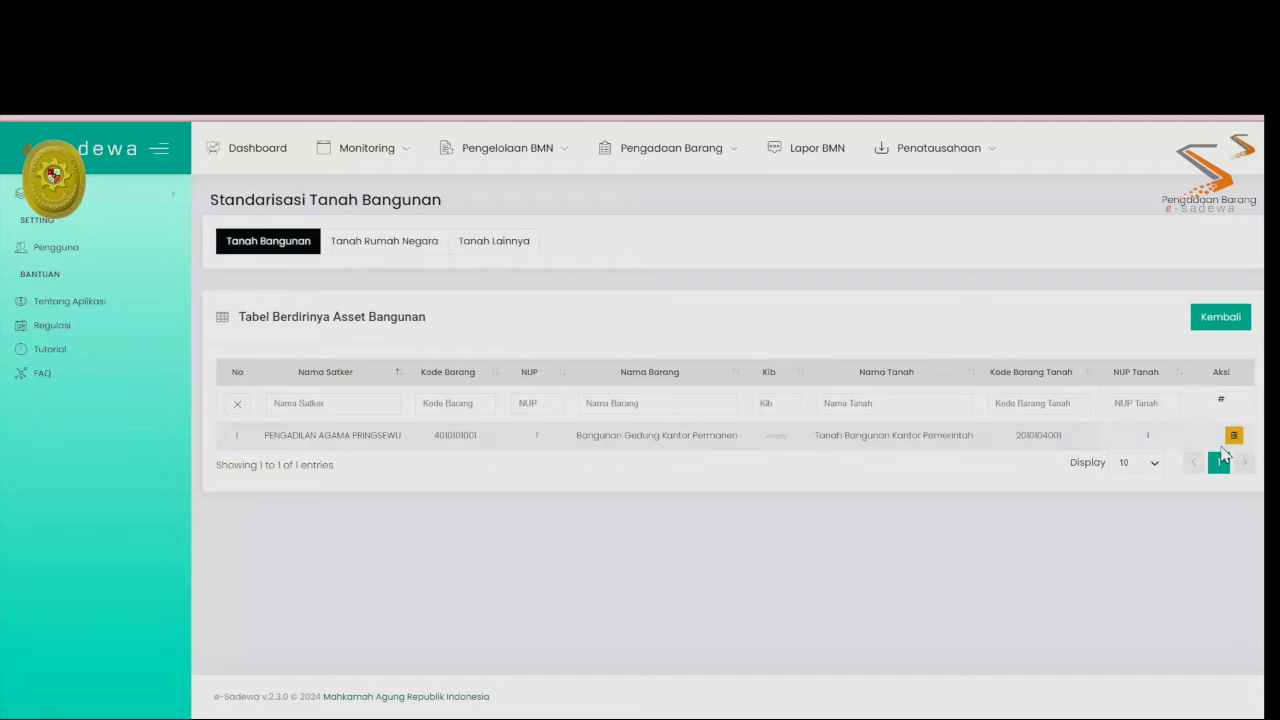
{"action": "left_click", "coordinate": [1233, 436]}
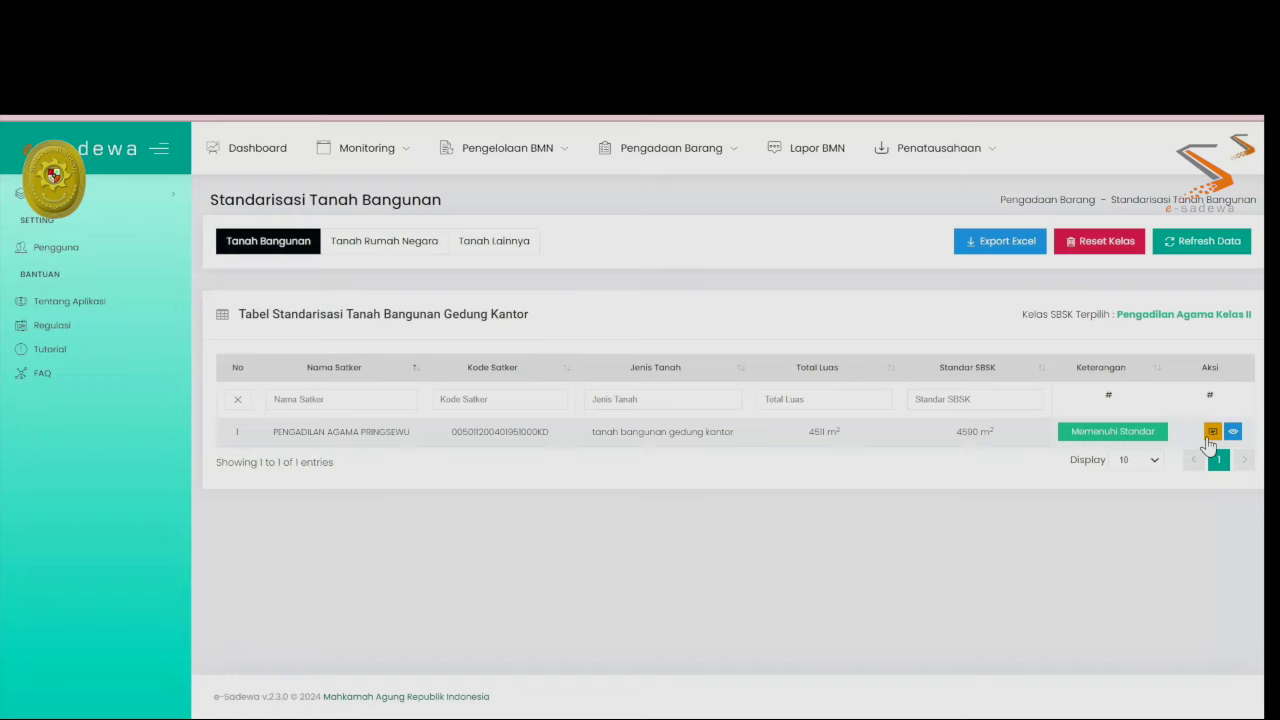
{"action": "left_click", "coordinate": [1212, 432]}
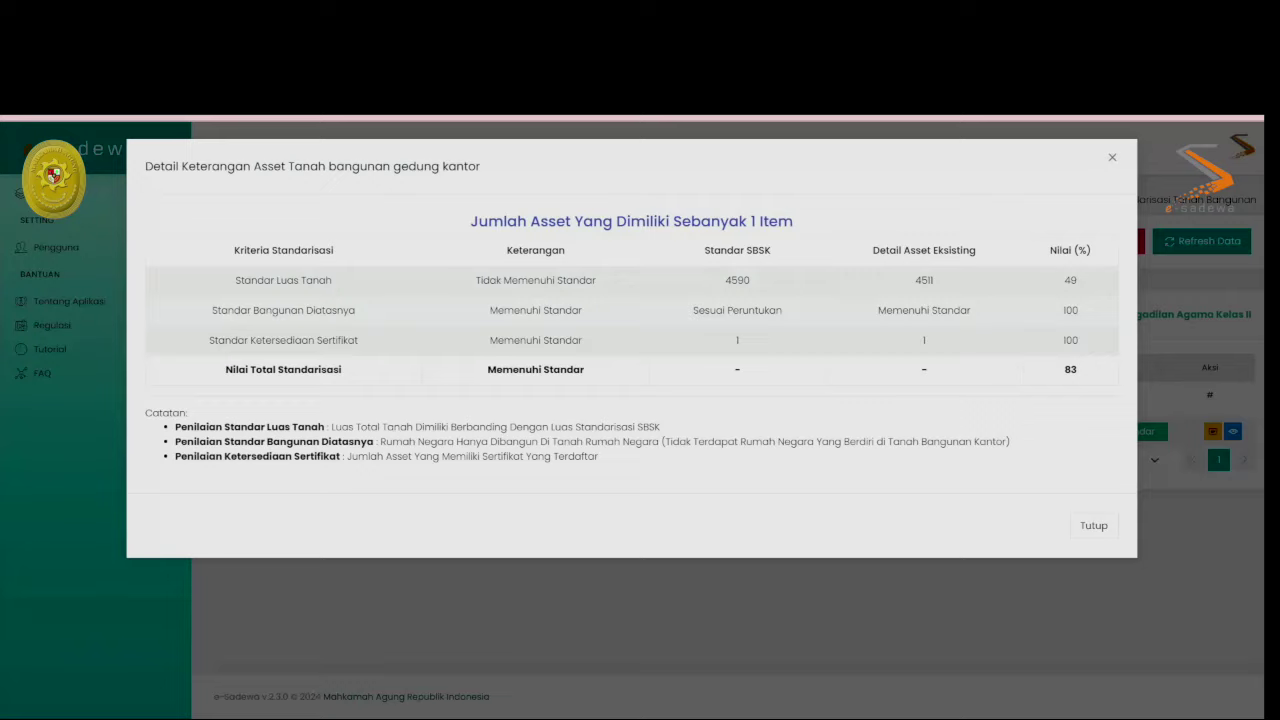
{"action": "left_click", "coordinate": [1092, 523]}
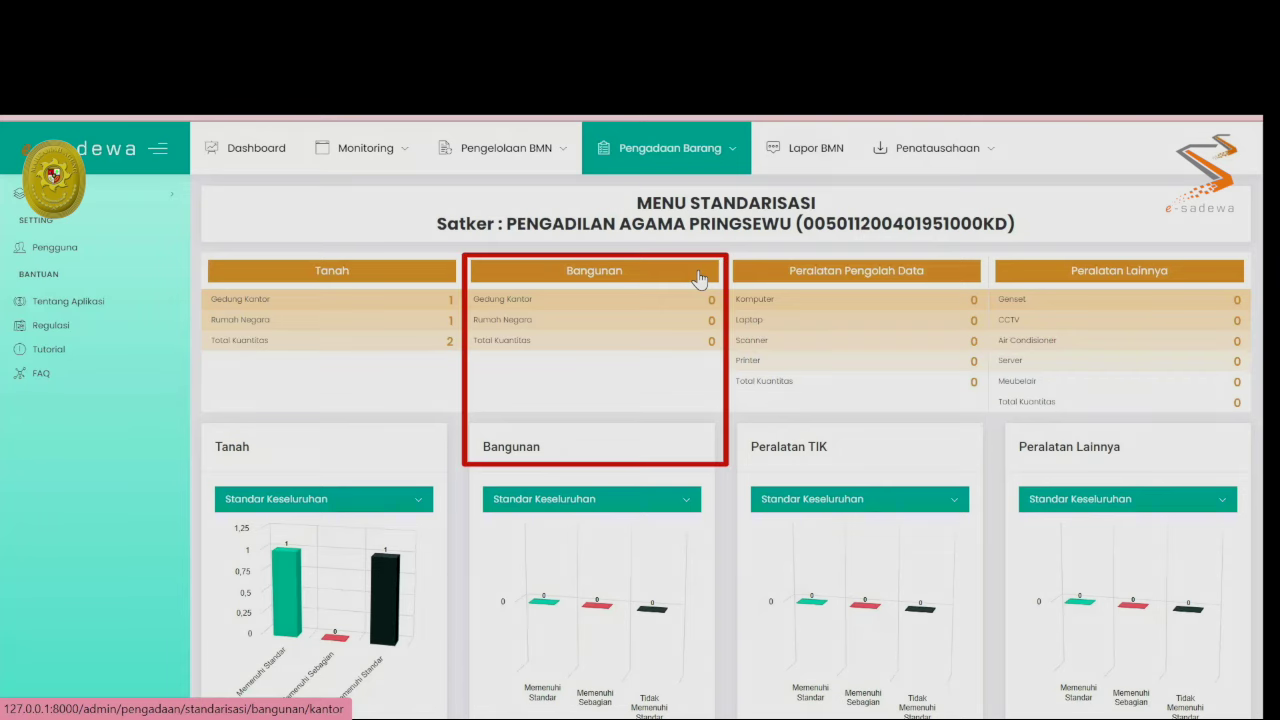
- Save Pengadilan Agama Kelas II as the SBSK class for Bangunan and review the office building's assessment details
{"action": "left_click", "coordinate": [700, 279]}
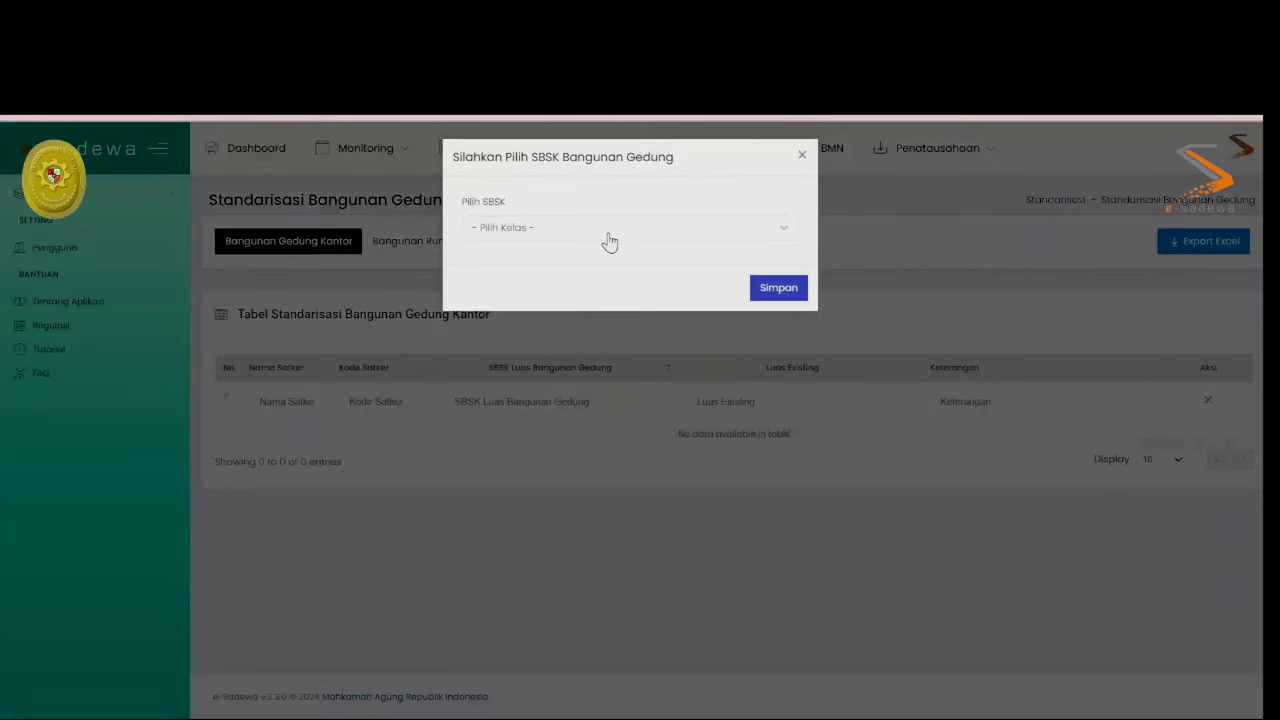
{"action": "left_click", "coordinate": [606, 229]}
{"action": "left_click", "coordinate": [563, 387]}
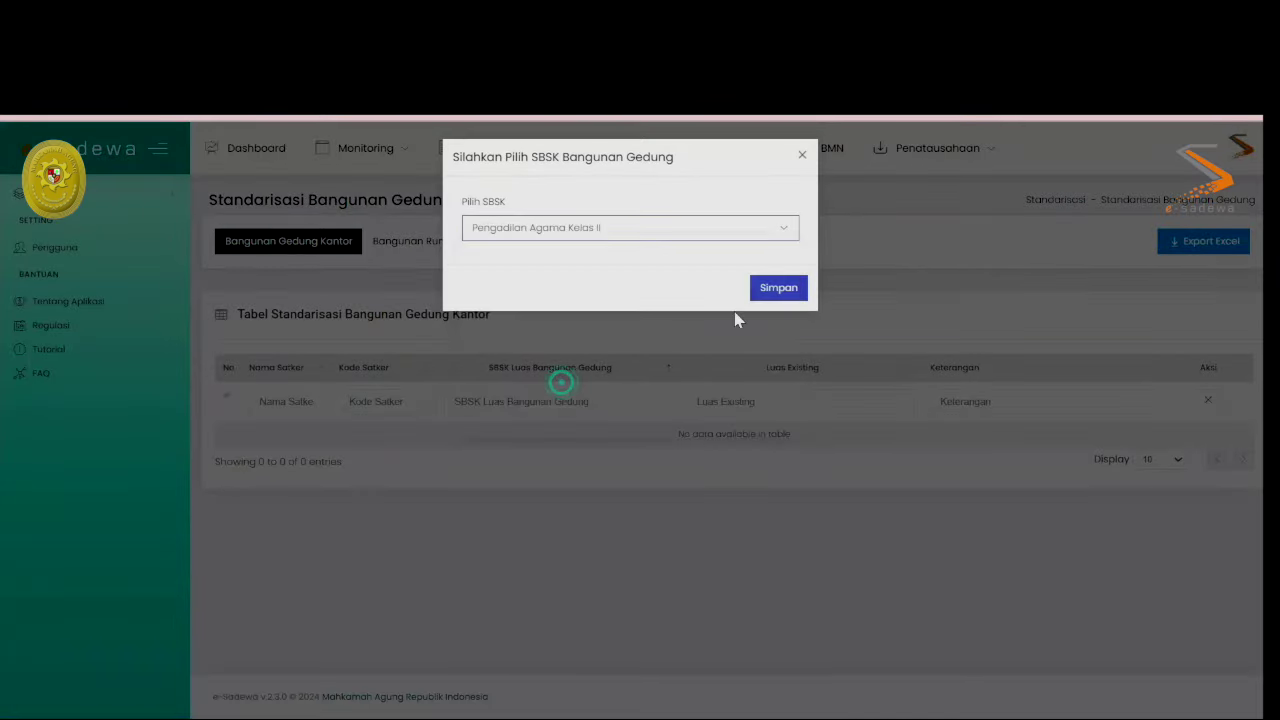
{"action": "left_click", "coordinate": [780, 294]}
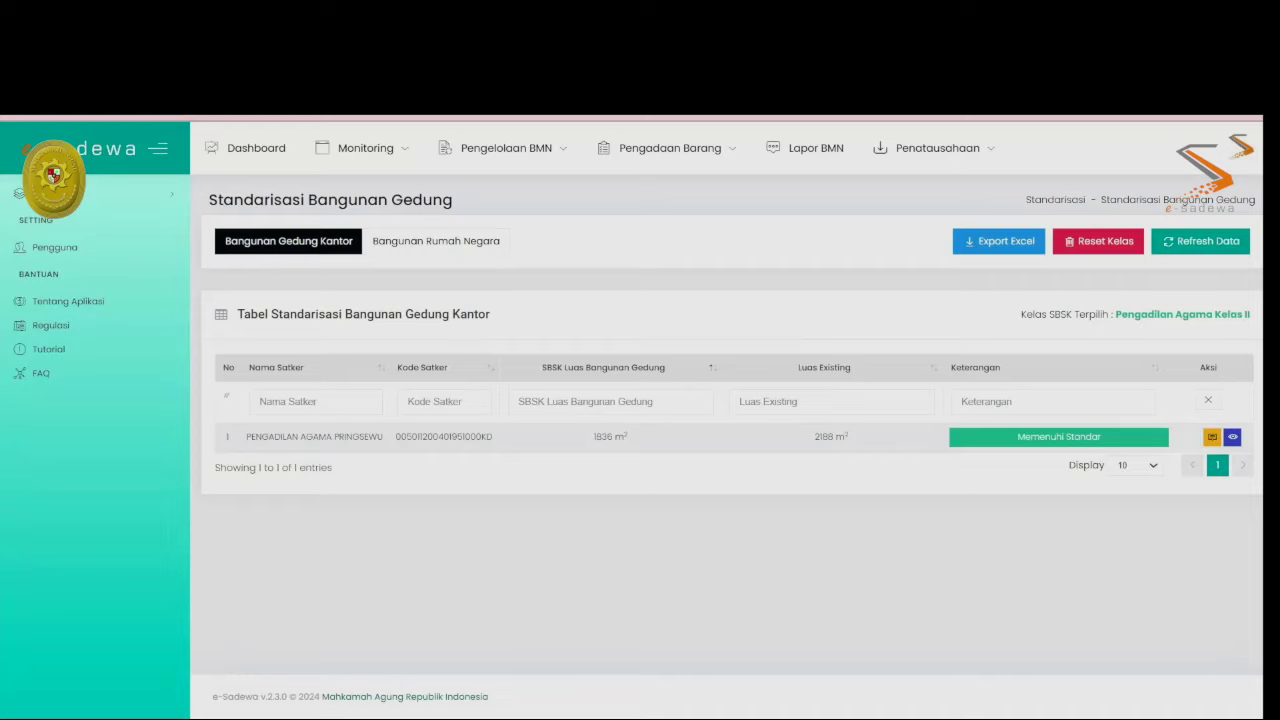
{"action": "left_click", "coordinate": [1206, 440]}
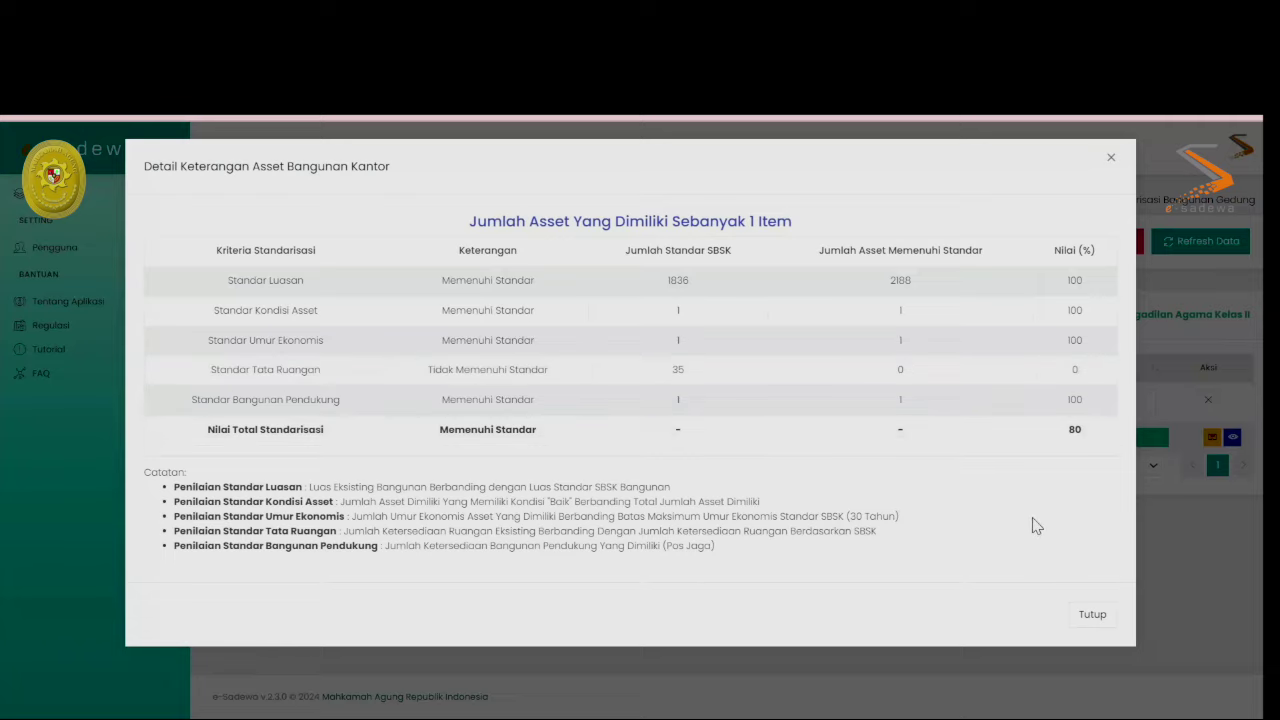
{"action": "left_click", "coordinate": [1084, 616]}
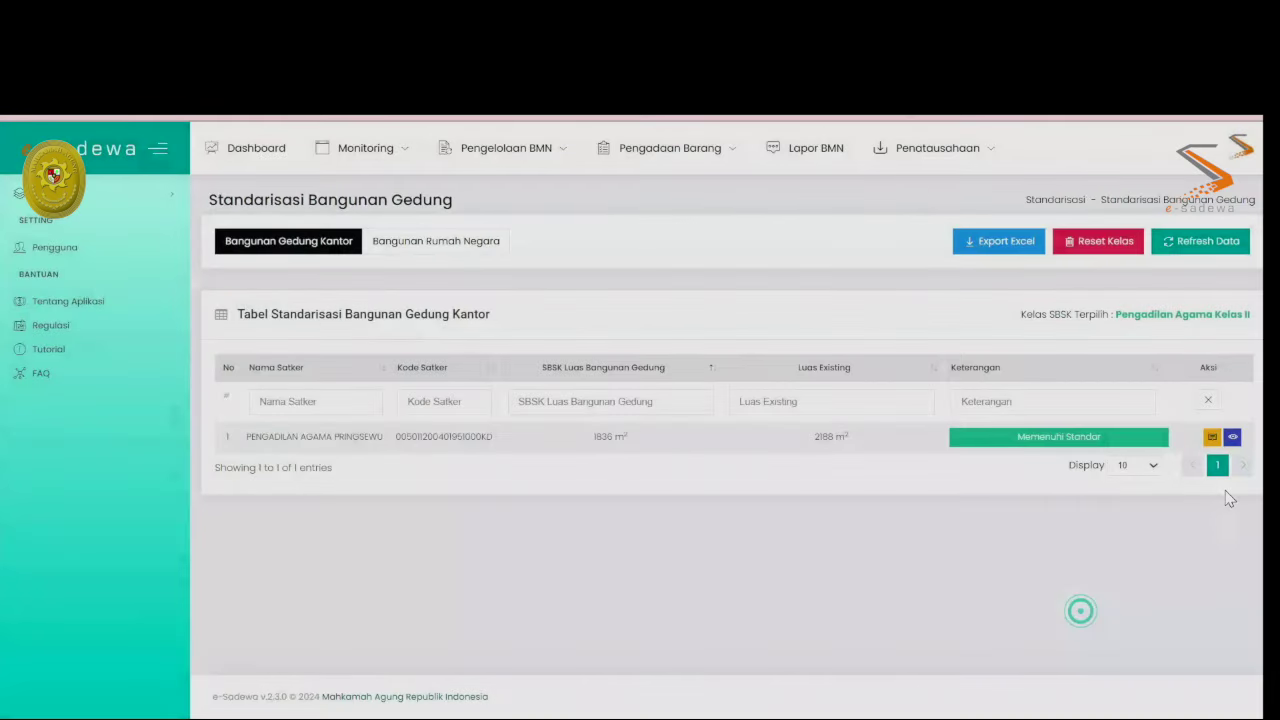
- In the office building's existing room list, set Ruang Bendahara's availability to Ya with Jumlah Riil 1 and save
{"action": "left_click", "coordinate": [1232, 439]}
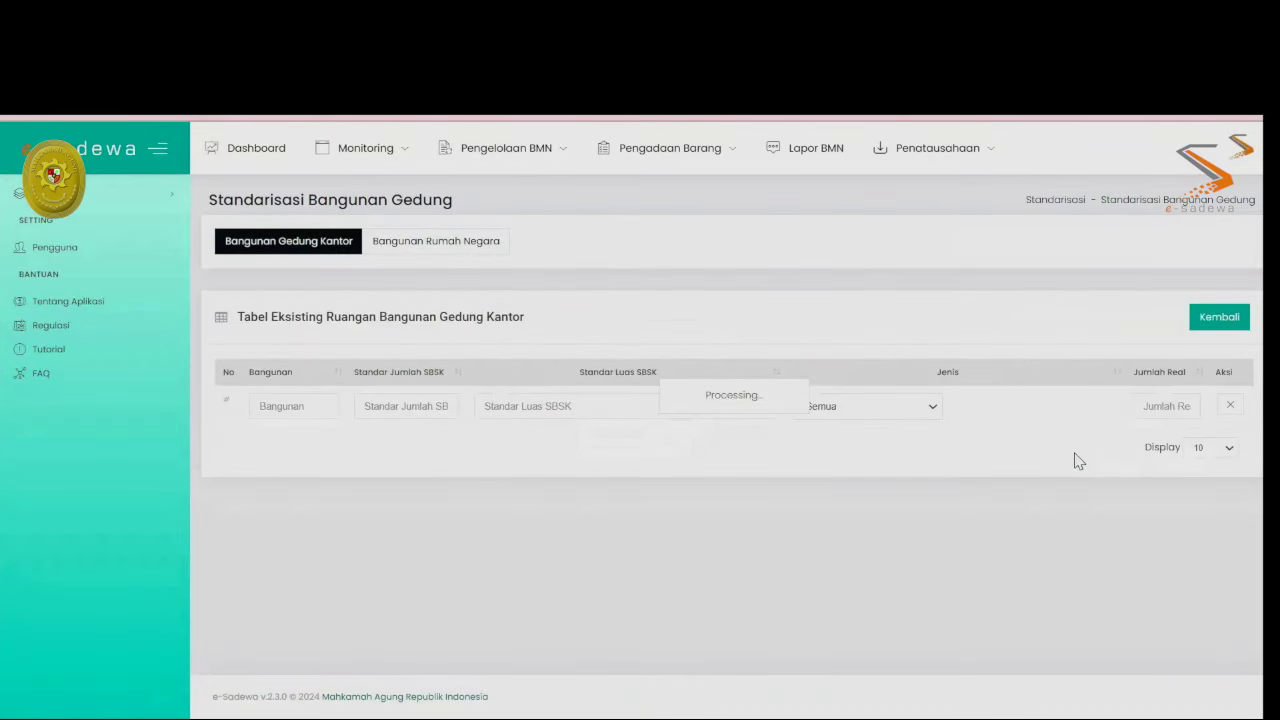
{"action": "scroll", "coordinate": [926, 451], "scroll_direction": "down", "scroll_amount": 2}
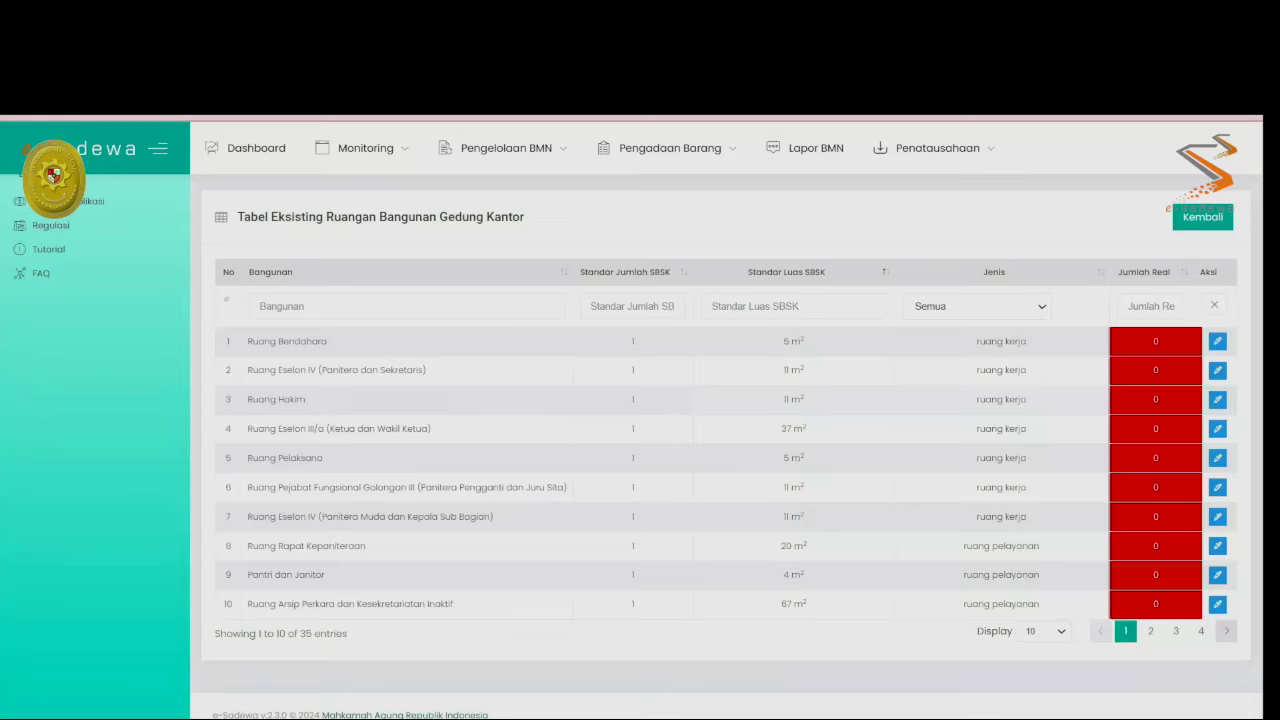
{"action": "left_click", "coordinate": [1218, 343]}
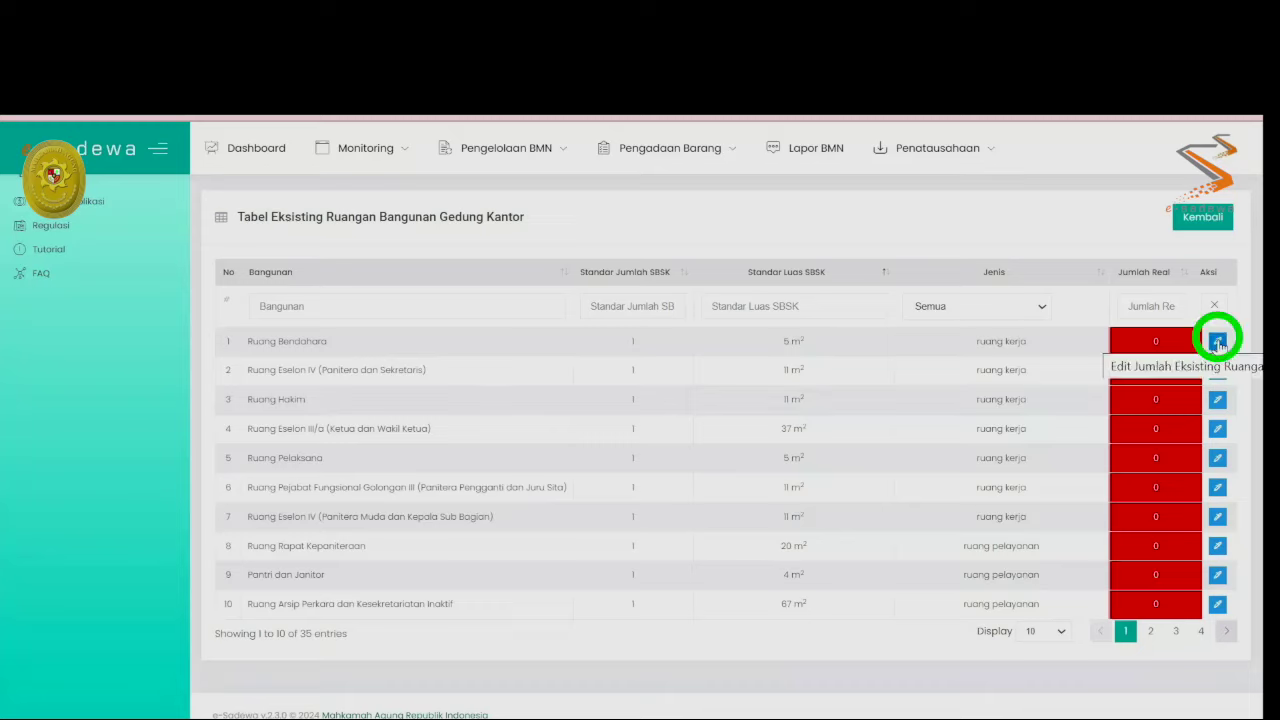
{"action": "left_click", "coordinate": [1218, 343]}
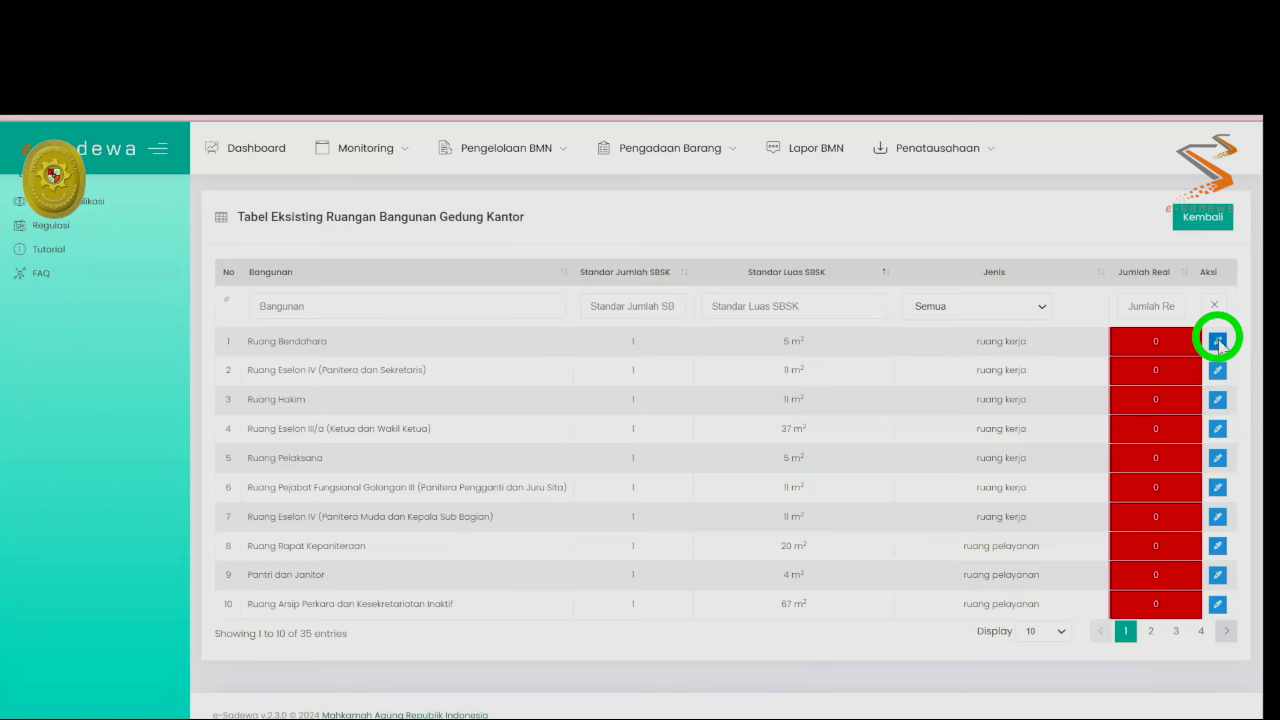
{"action": "left_click", "coordinate": [689, 208]}
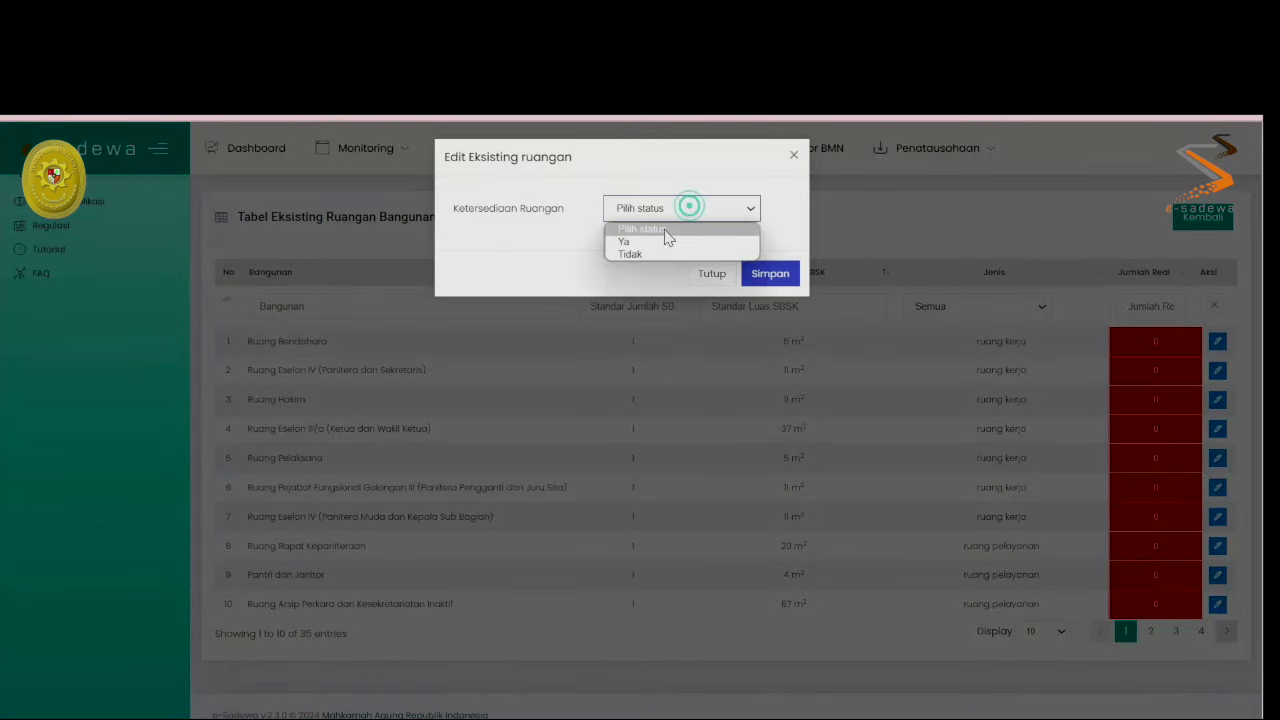
{"action": "left_click", "coordinate": [652, 243]}
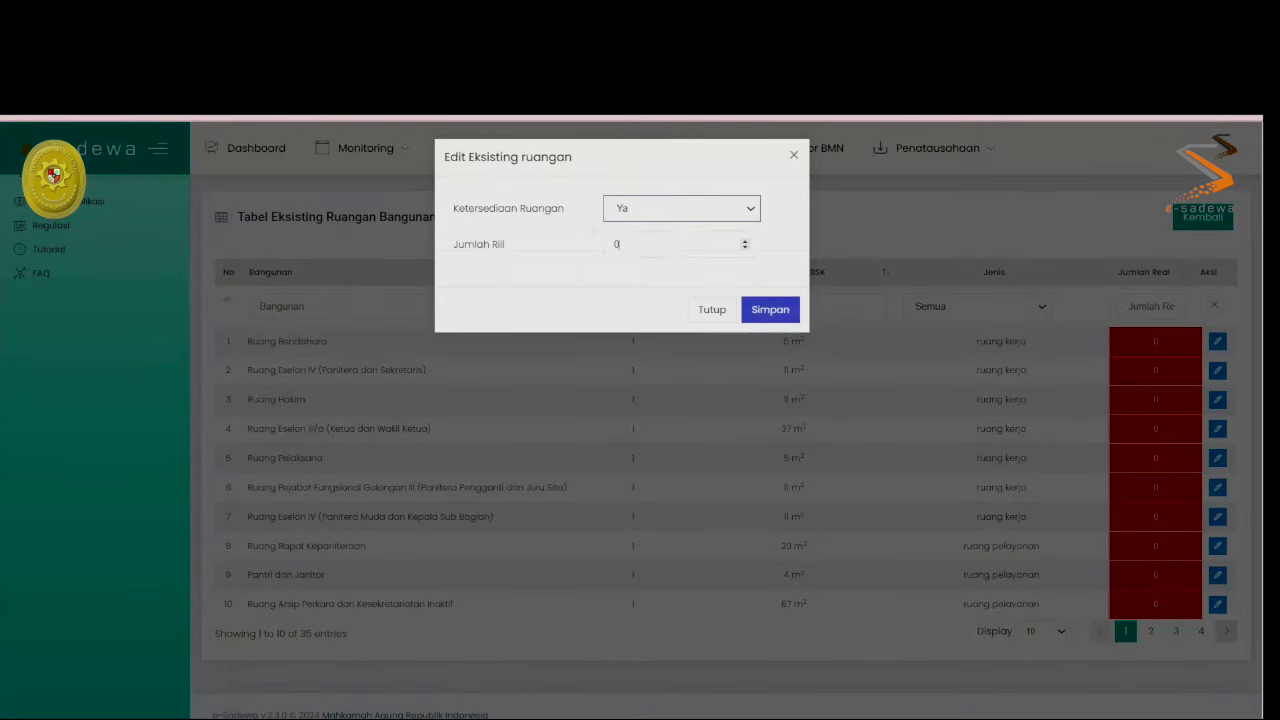
{"action": "double_click", "coordinate": [633, 245]}
{"action": "type", "text": "1"}
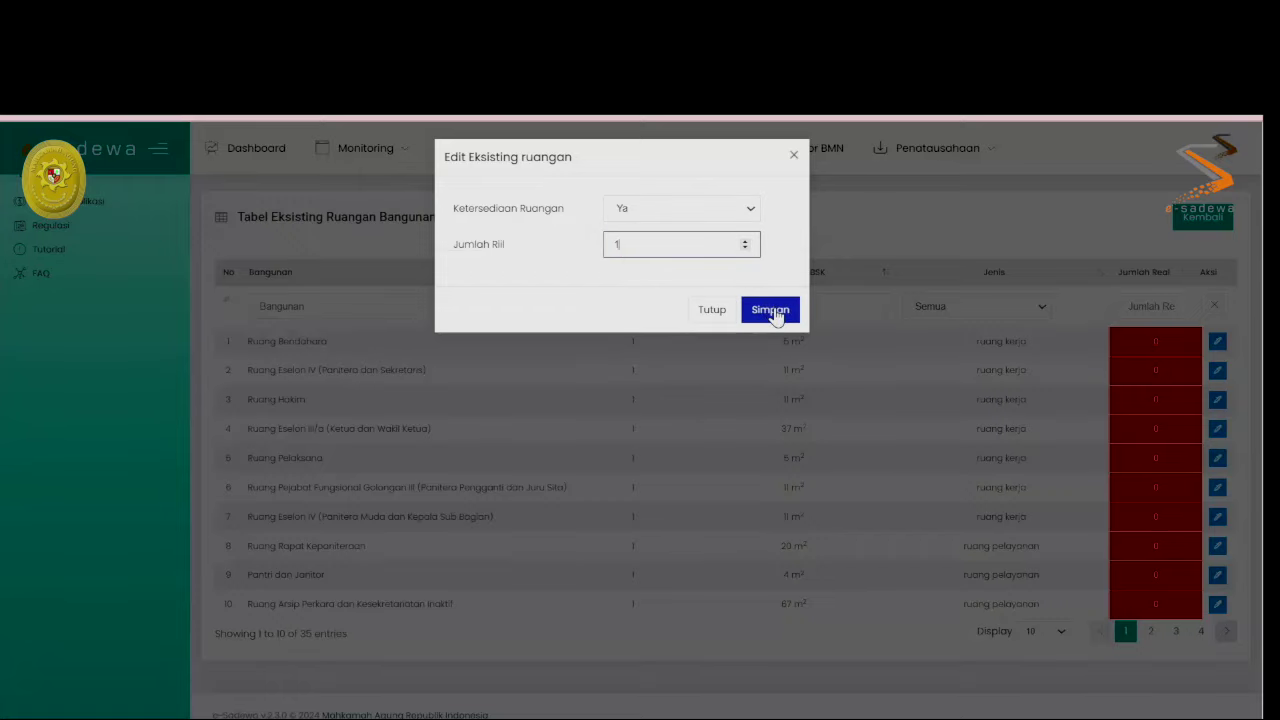
{"action": "left_click", "coordinate": [774, 313]}
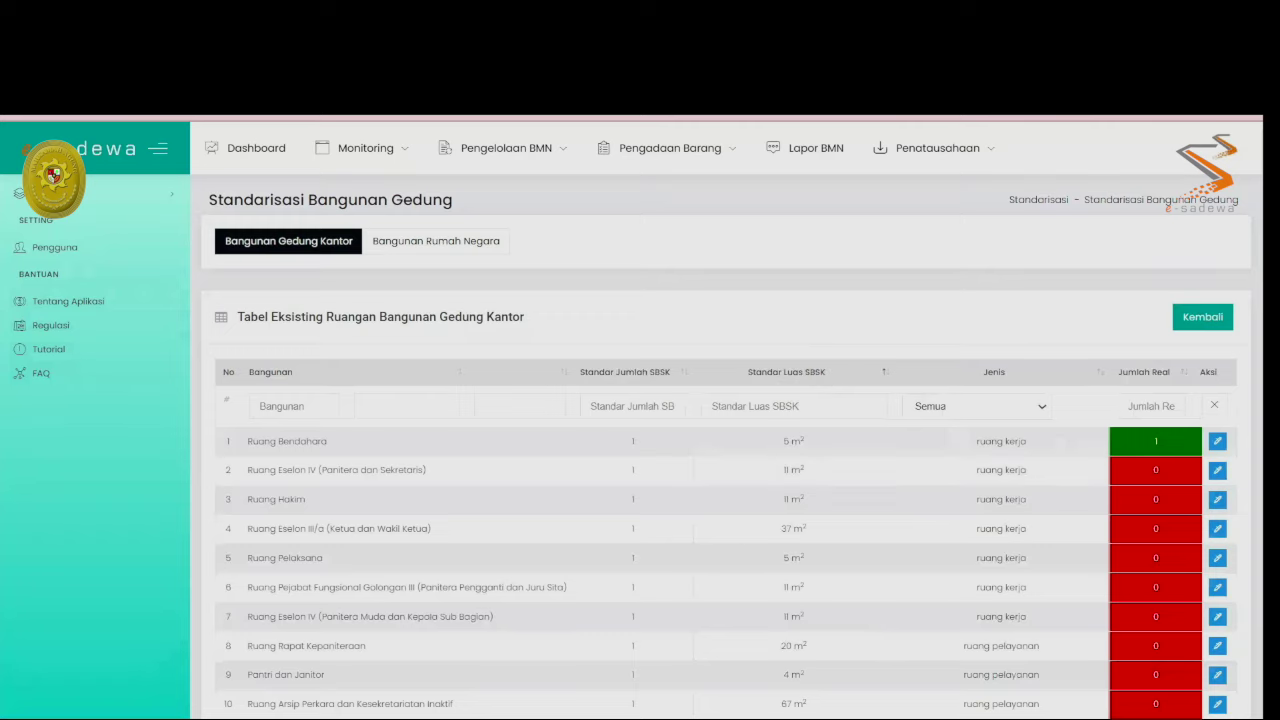
- Return to the Bangunan Gedung Kantor standardisation table and recheck the office building's assessment details
{"action": "left_click", "coordinate": [272, 245]}
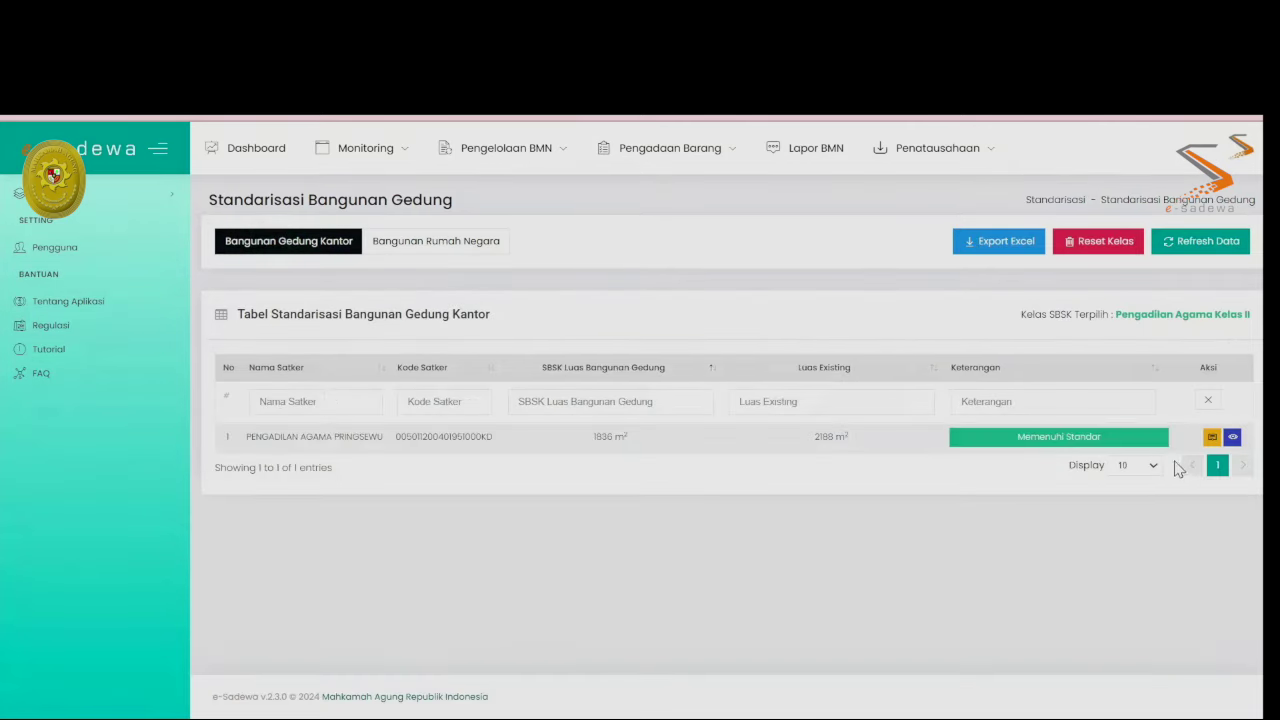
{"action": "left_click", "coordinate": [1211, 437]}
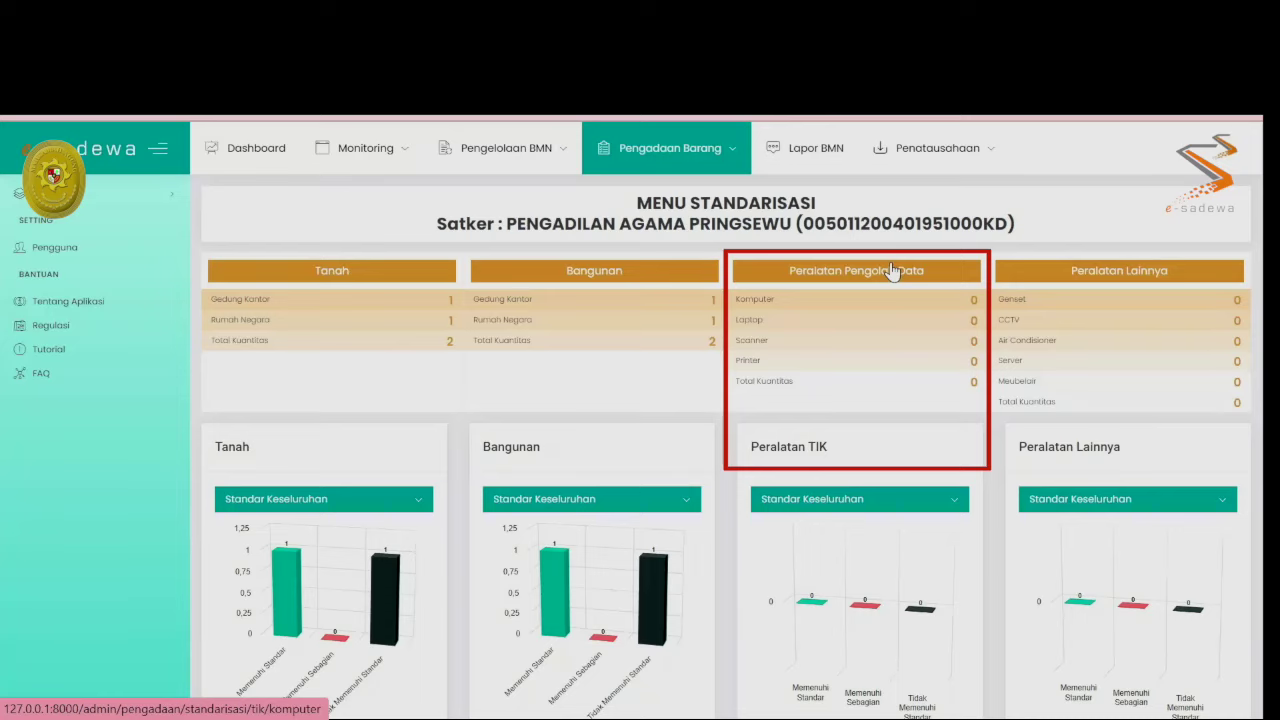
- For Peralatan Pengolah Data, submit Pengadilan Agama Kelas II as the SBSK class with an office electricity capacity of 50 kWh
{"action": "left_click", "coordinate": [890, 262]}
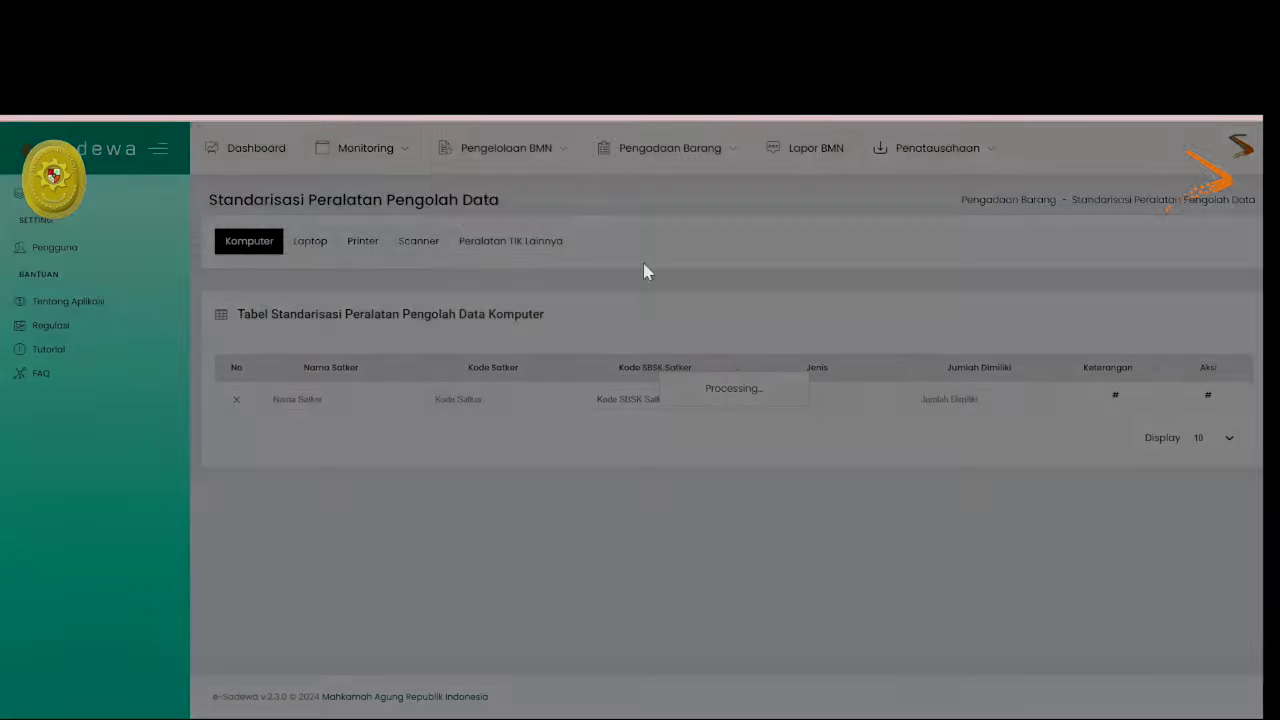
{"action": "left_click", "coordinate": [596, 228]}
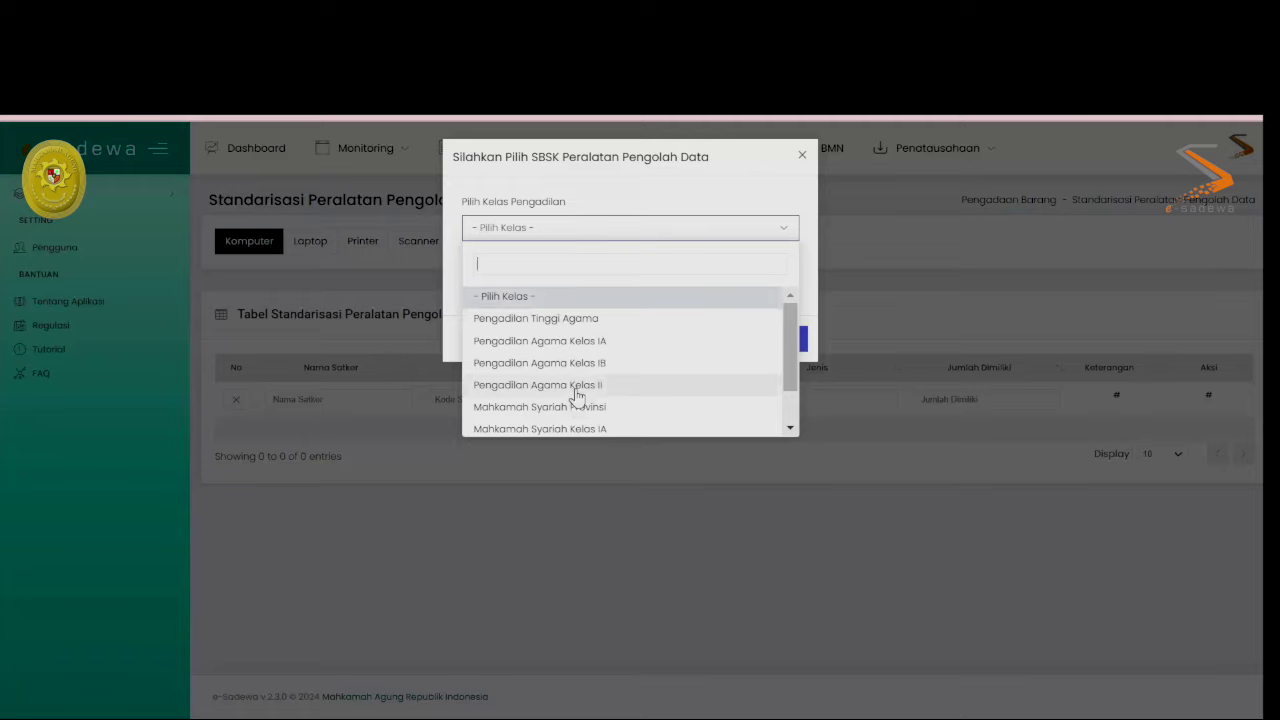
{"action": "left_click", "coordinate": [572, 386]}
{"action": "left_click", "coordinate": [589, 277]}
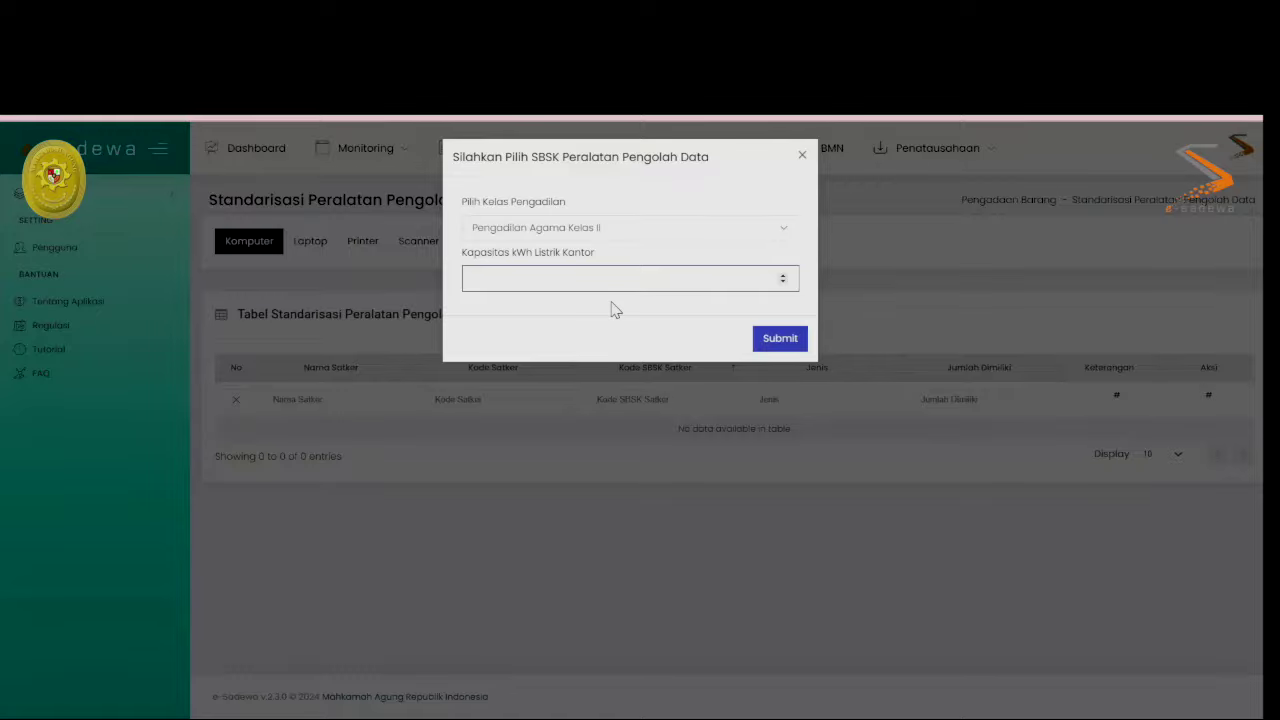
{"action": "type", "text": "50"}
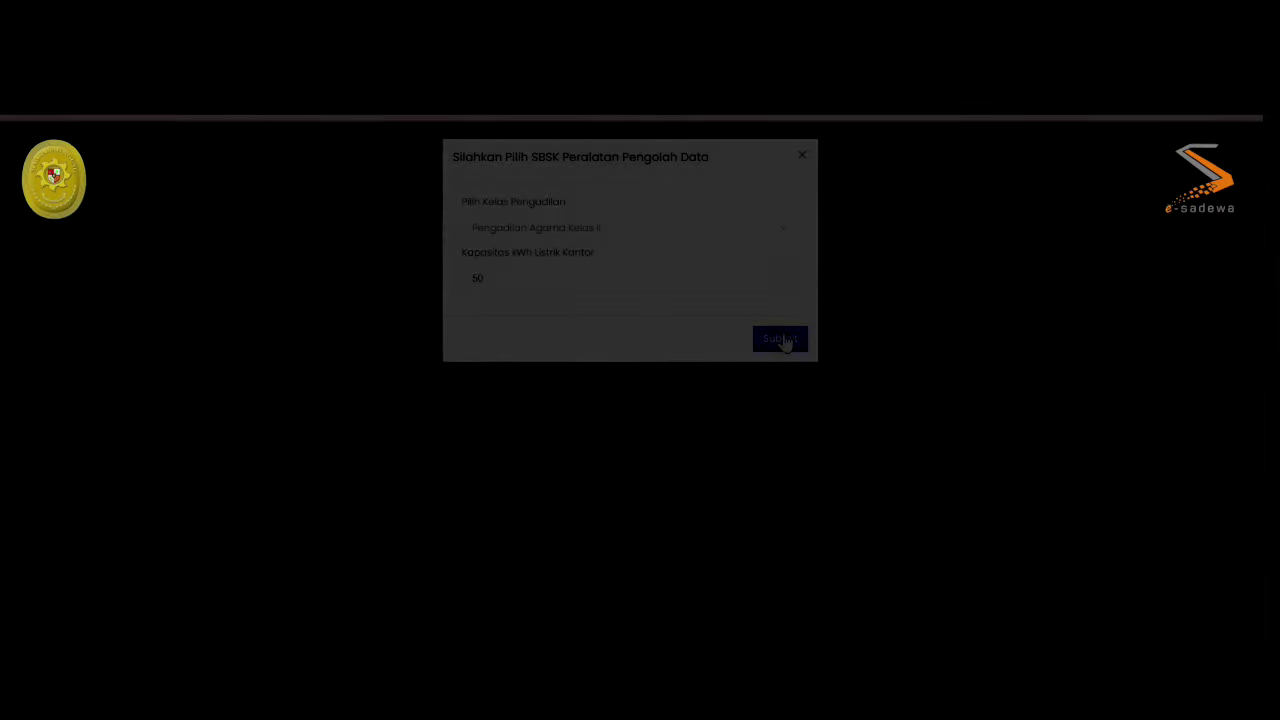
{"action": "left_click", "coordinate": [781, 340]}
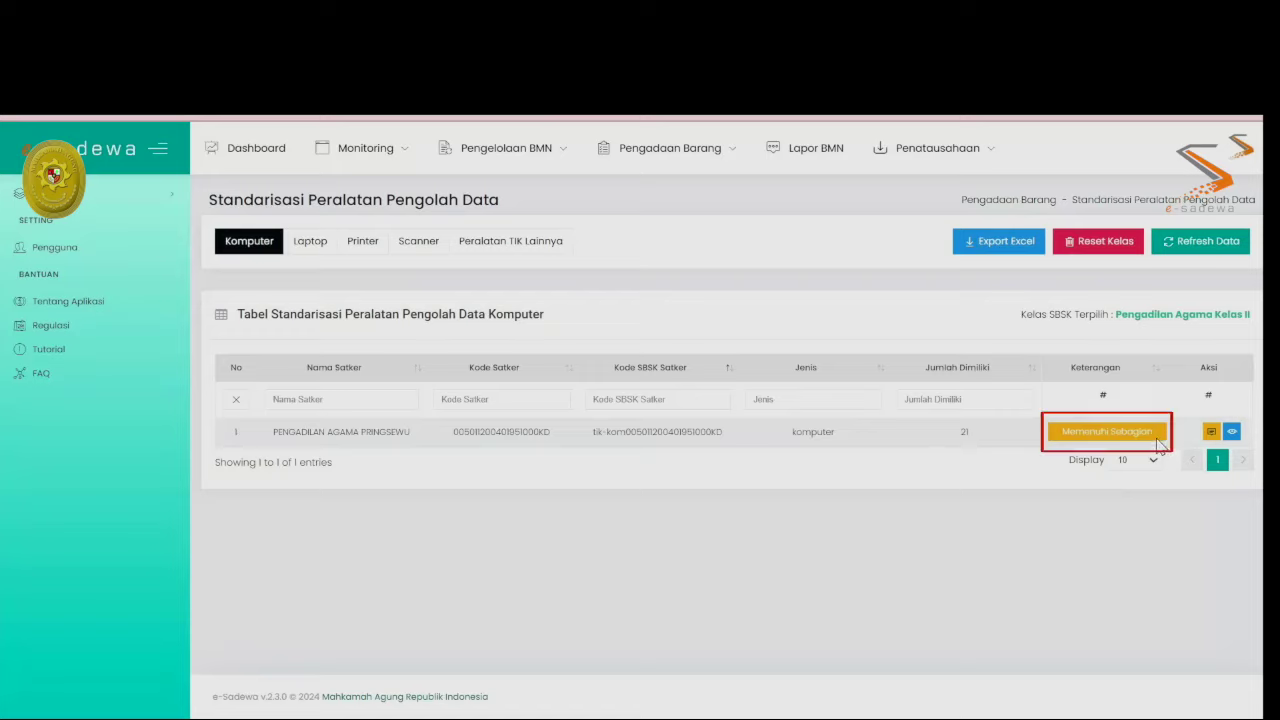
- Review the assessment details of the Komputer assets in the data-processing equipment standardisation table
{"action": "left_click", "coordinate": [1210, 434]}
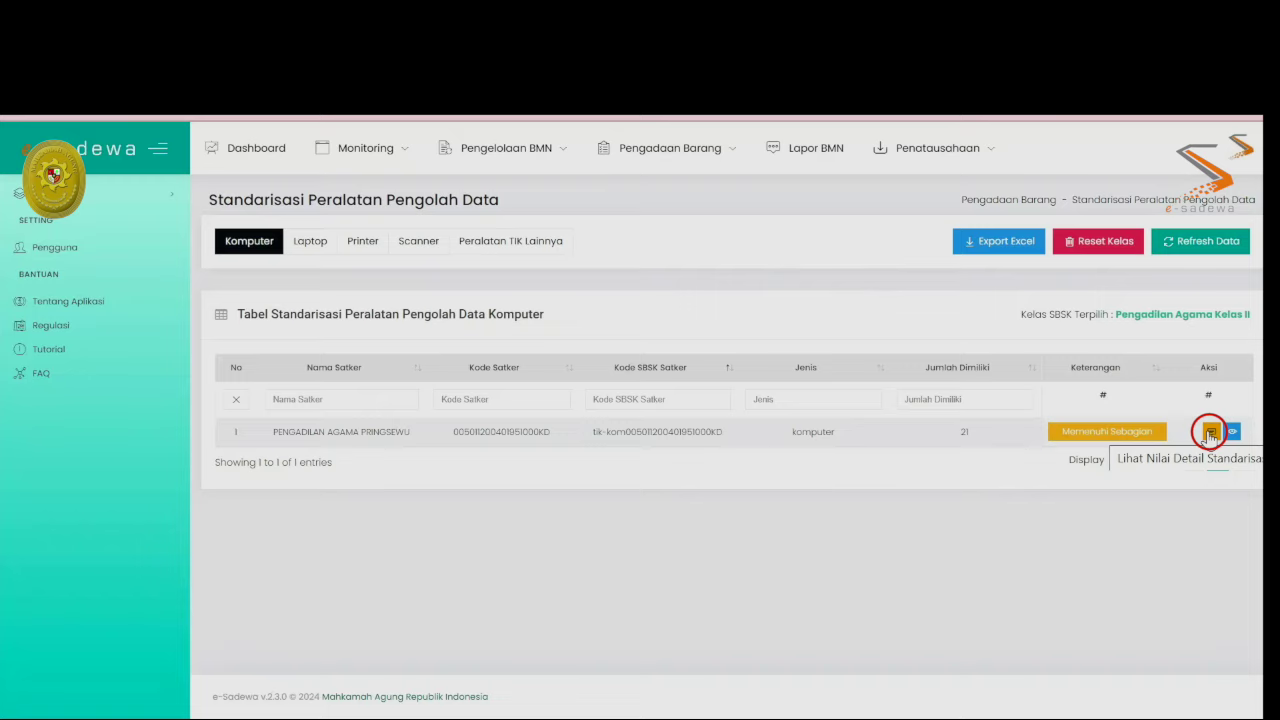
{"action": "left_click", "coordinate": [1210, 434]}
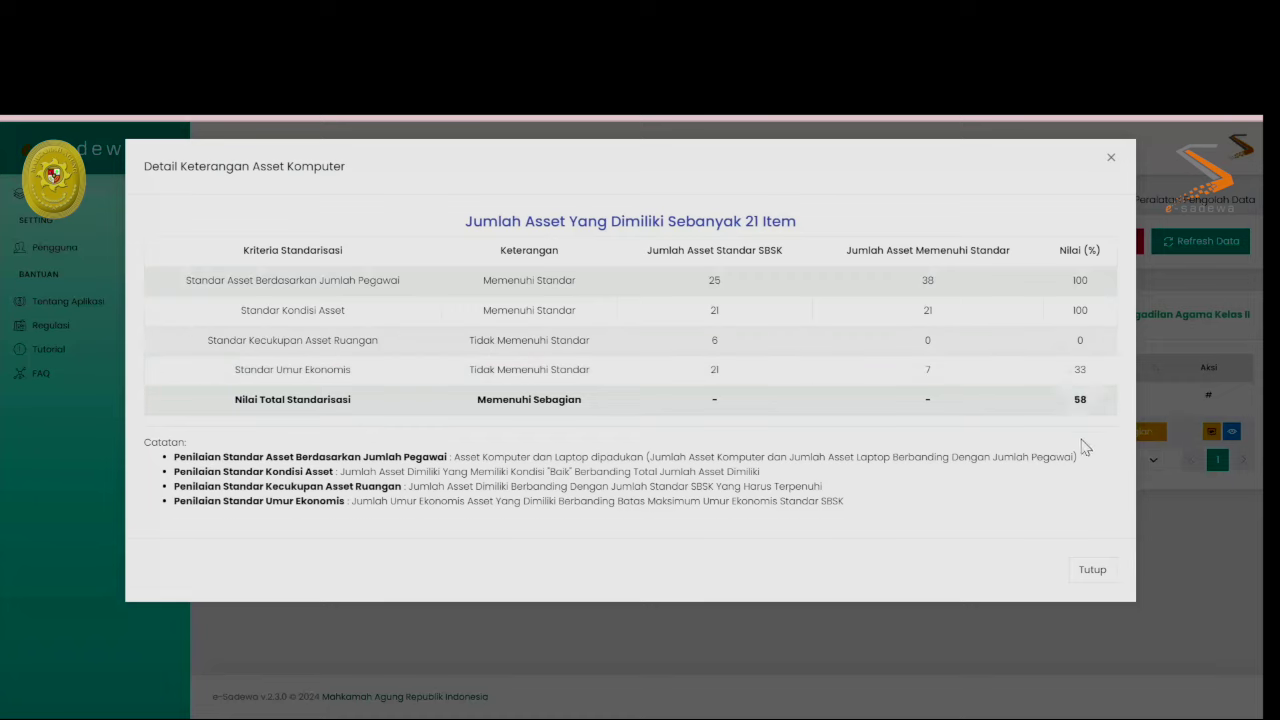
{"action": "left_click", "coordinate": [1095, 568]}
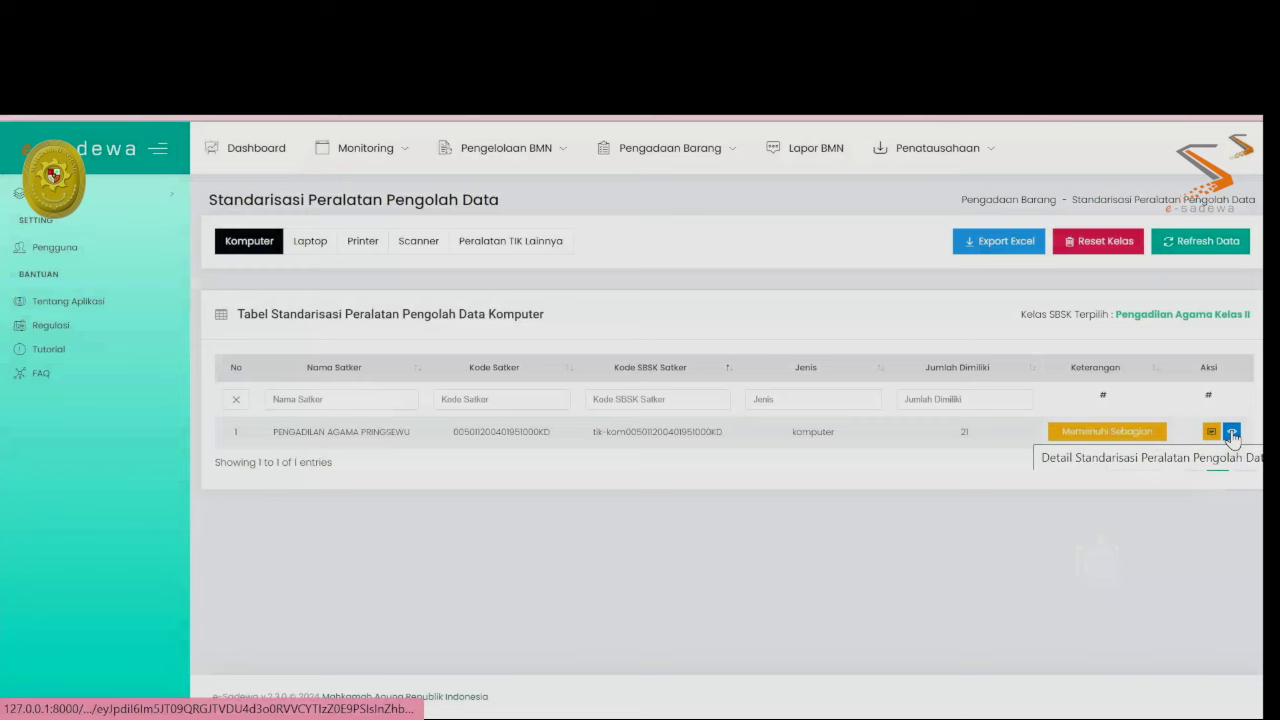
- In the existing computer list, assign the ACER AIO VZ4660 with NUP 8 to Pelayanan Terpadu Satu Pintu (PTSP) and save
{"action": "left_click", "coordinate": [1232, 433]}
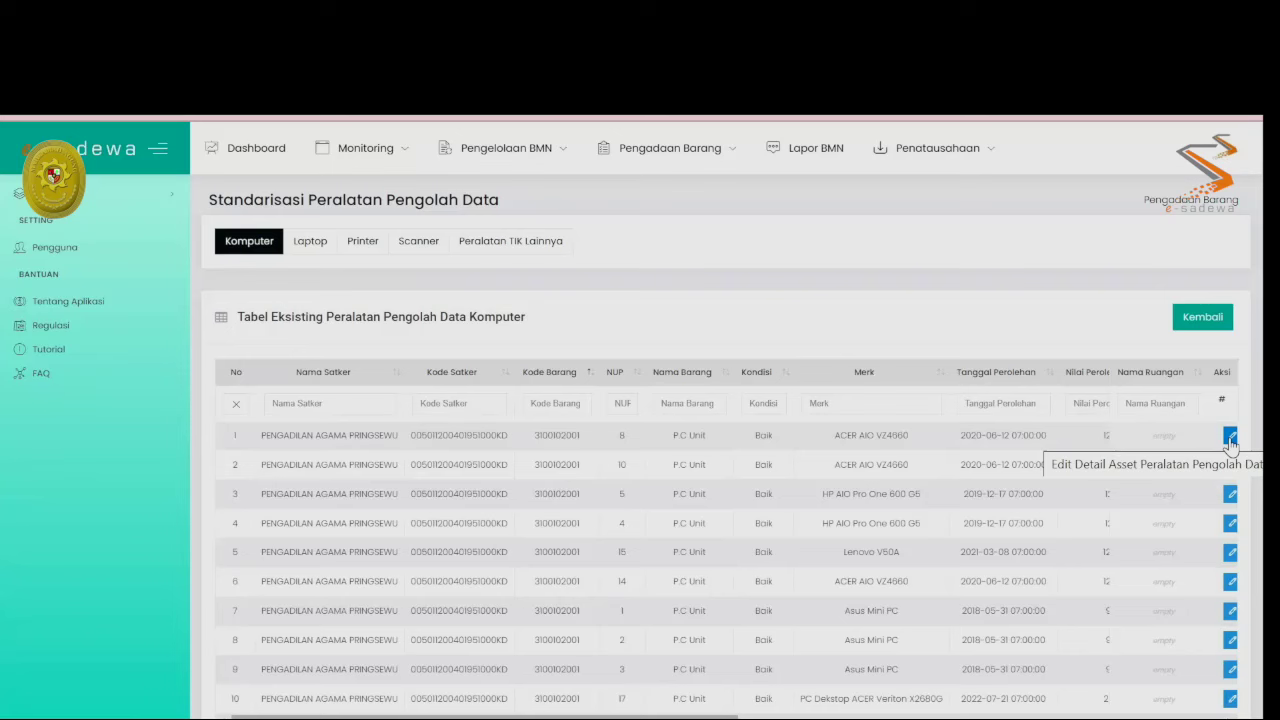
{"action": "left_click", "coordinate": [1230, 438]}
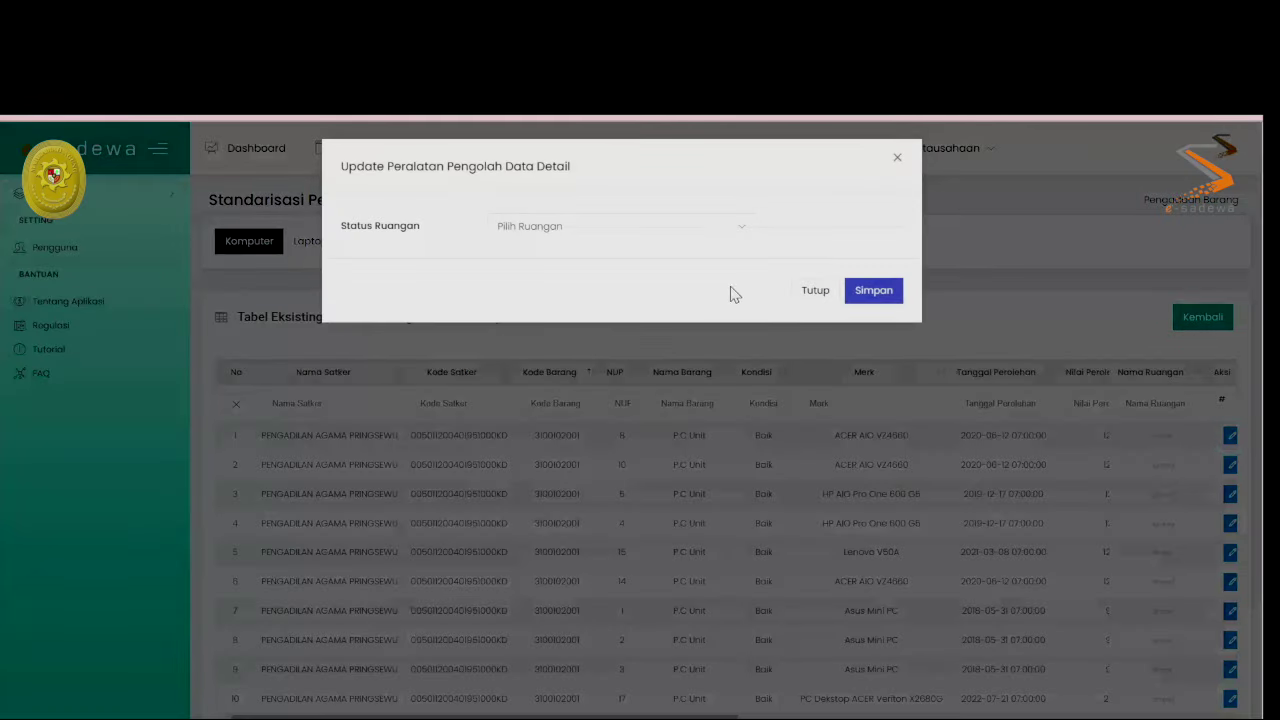
{"action": "left_click", "coordinate": [628, 236]}
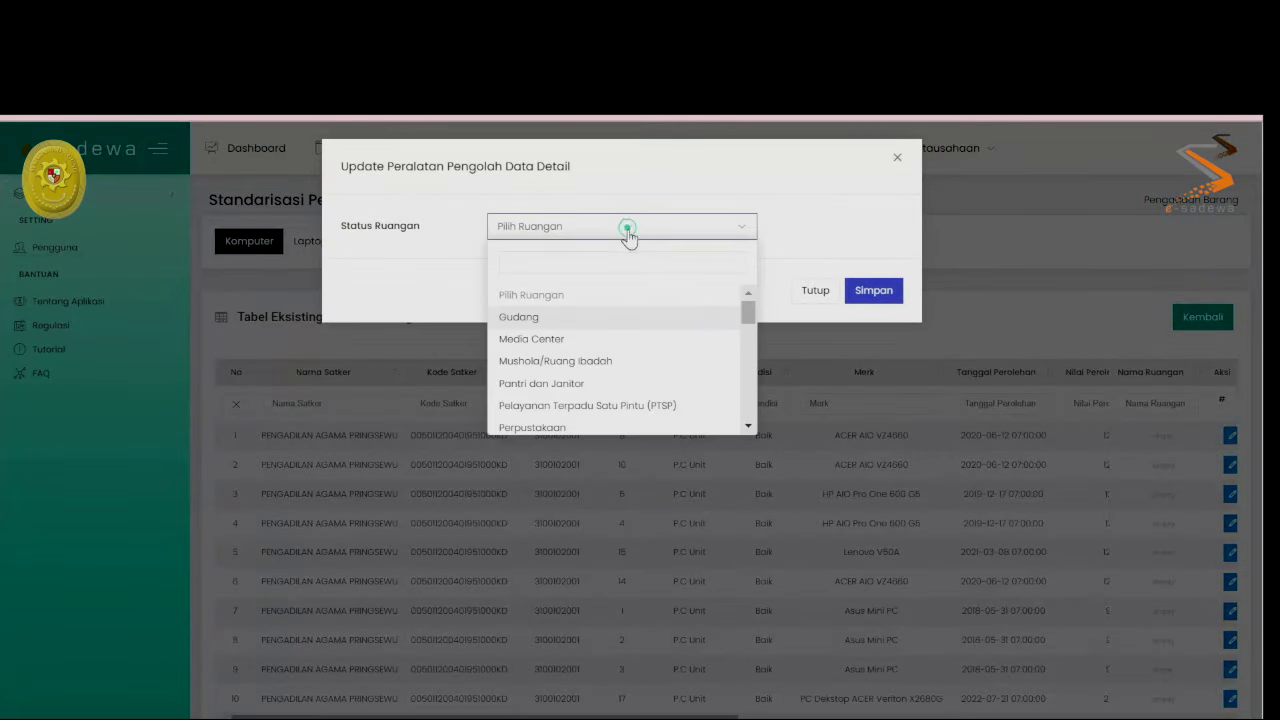
{"action": "left_click", "coordinate": [637, 407]}
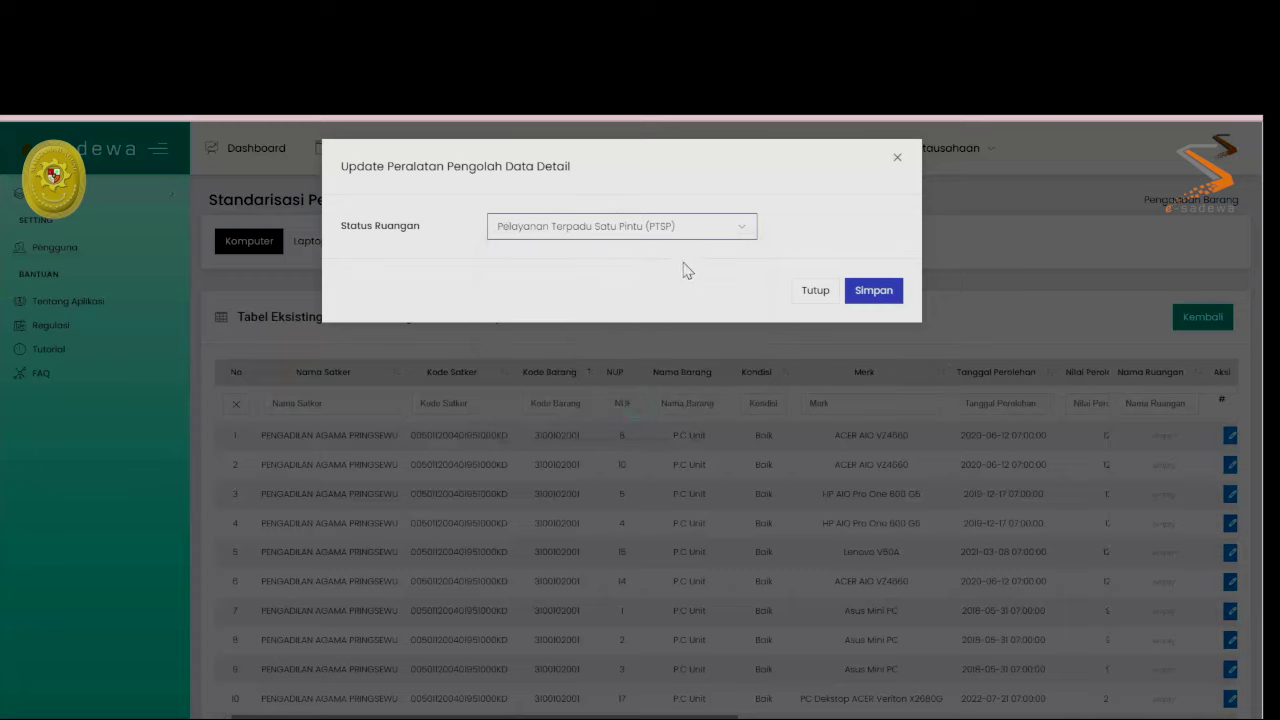
{"action": "left_click", "coordinate": [883, 292]}
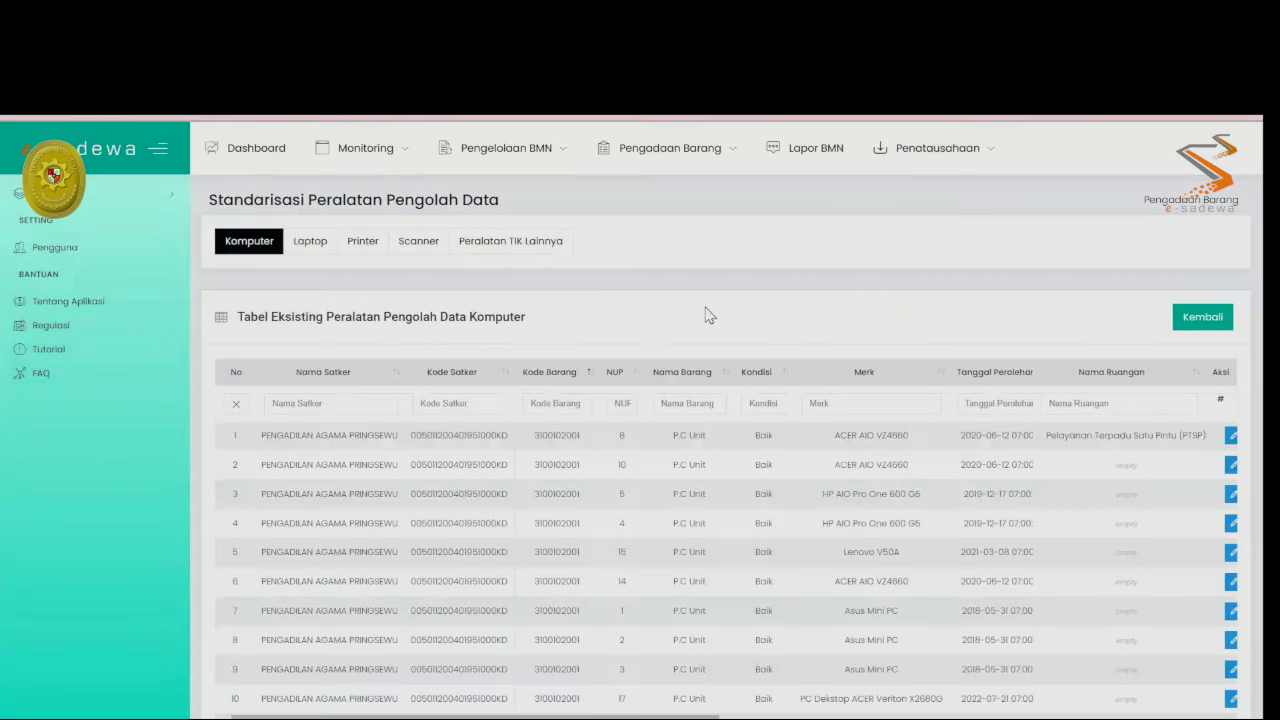
- Return to the Komputer standardisation table and recheck the computers' assessment details
{"action": "left_click", "coordinate": [241, 244]}
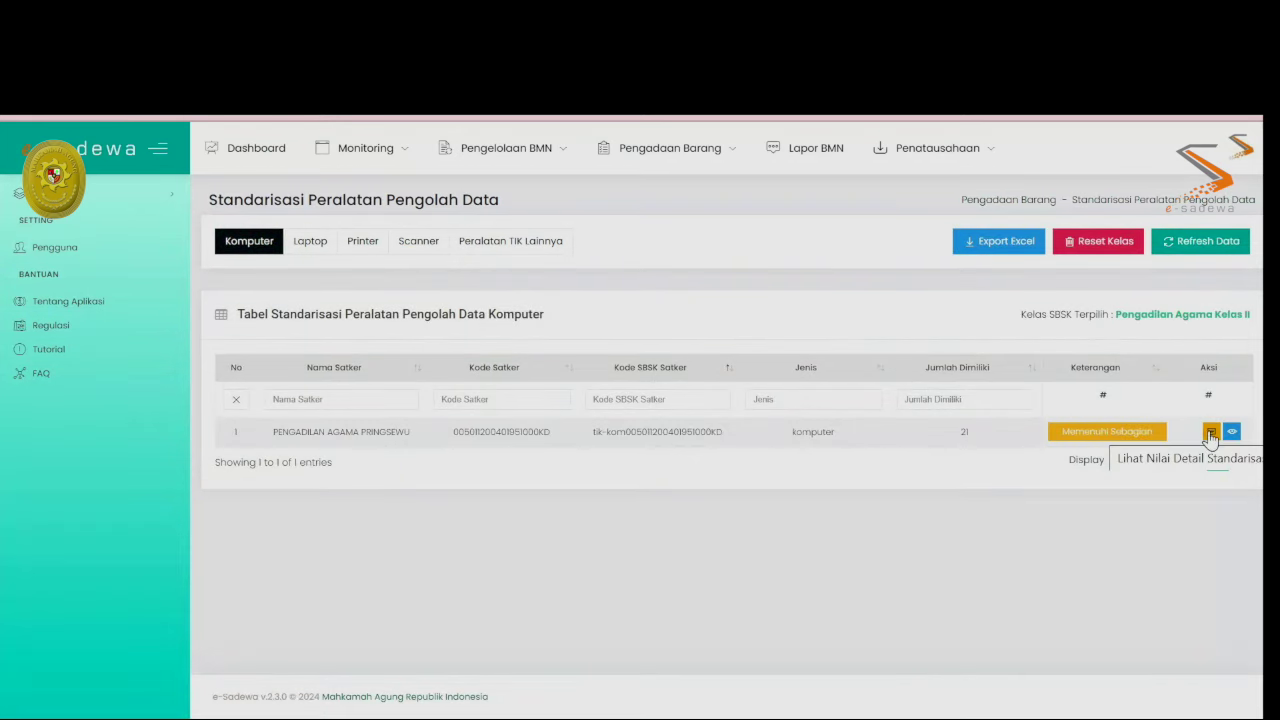
{"action": "left_click", "coordinate": [1209, 433]}
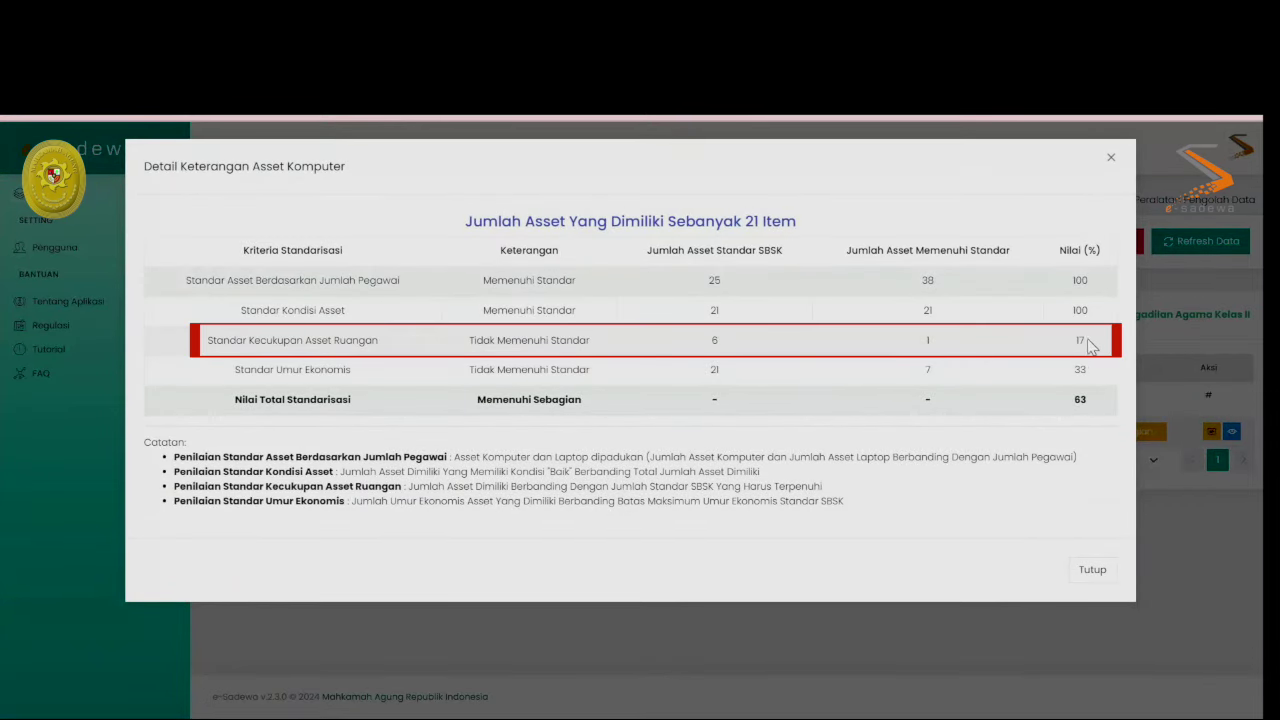
{"action": "left_click", "coordinate": [1078, 570]}
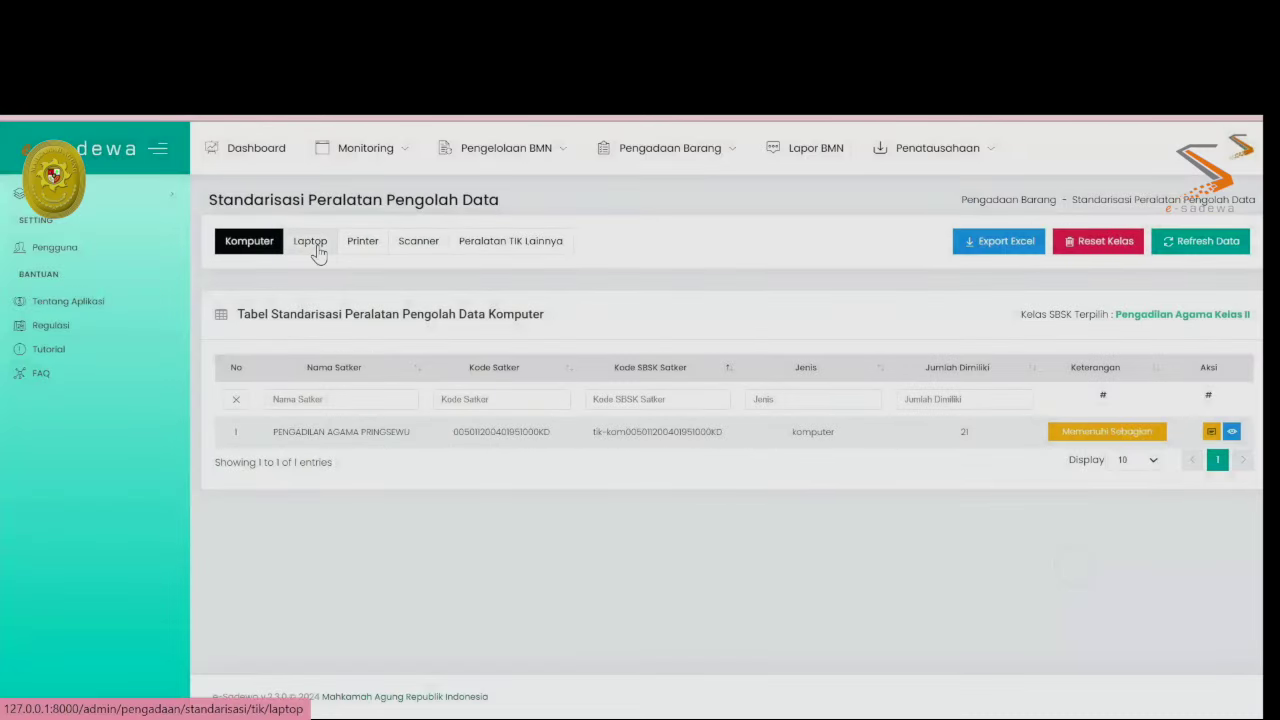
- Look through the Laptop, Printer and Scanner standardisation tables
{"action": "left_click", "coordinate": [314, 245]}
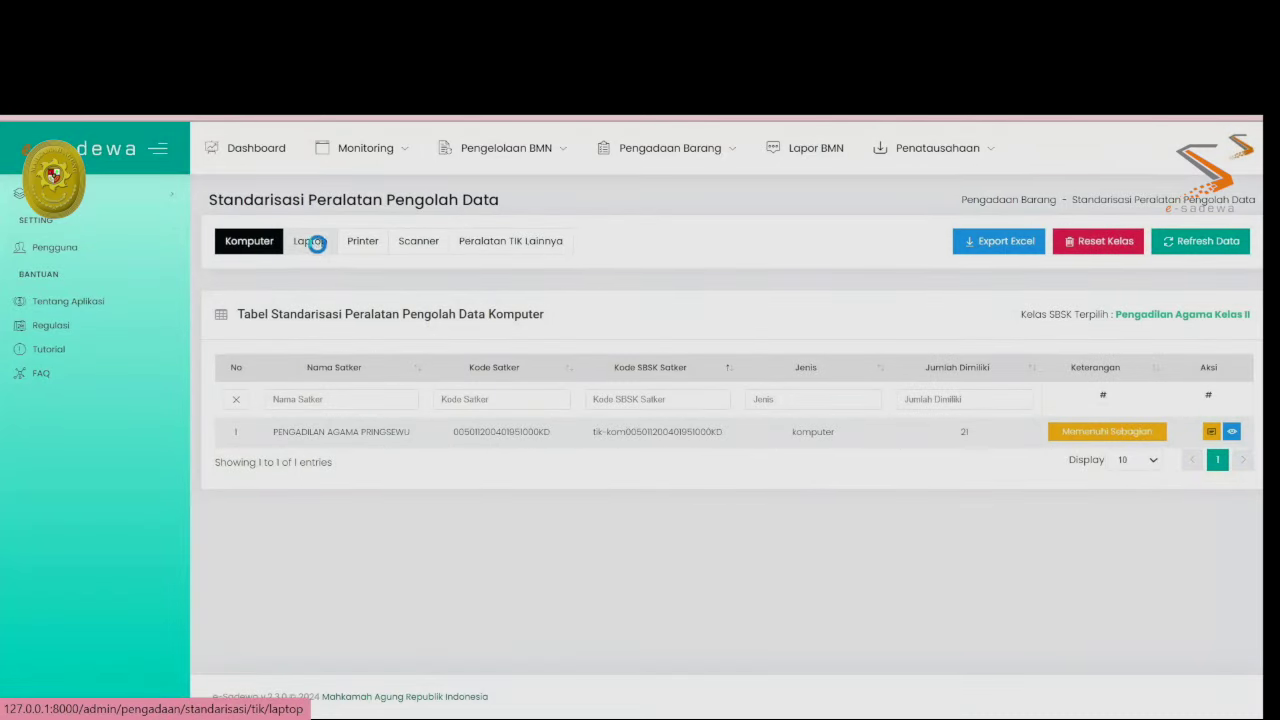
{"action": "left_click", "coordinate": [370, 250]}
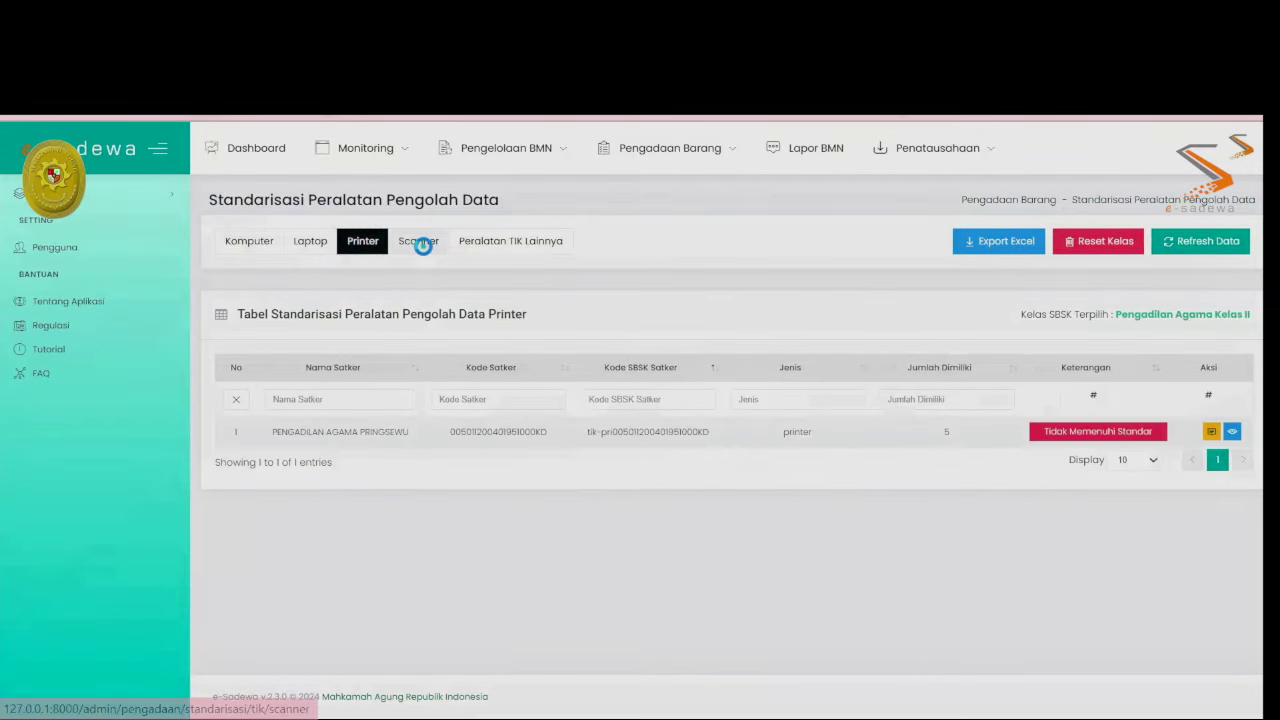
{"action": "left_click", "coordinate": [424, 252]}
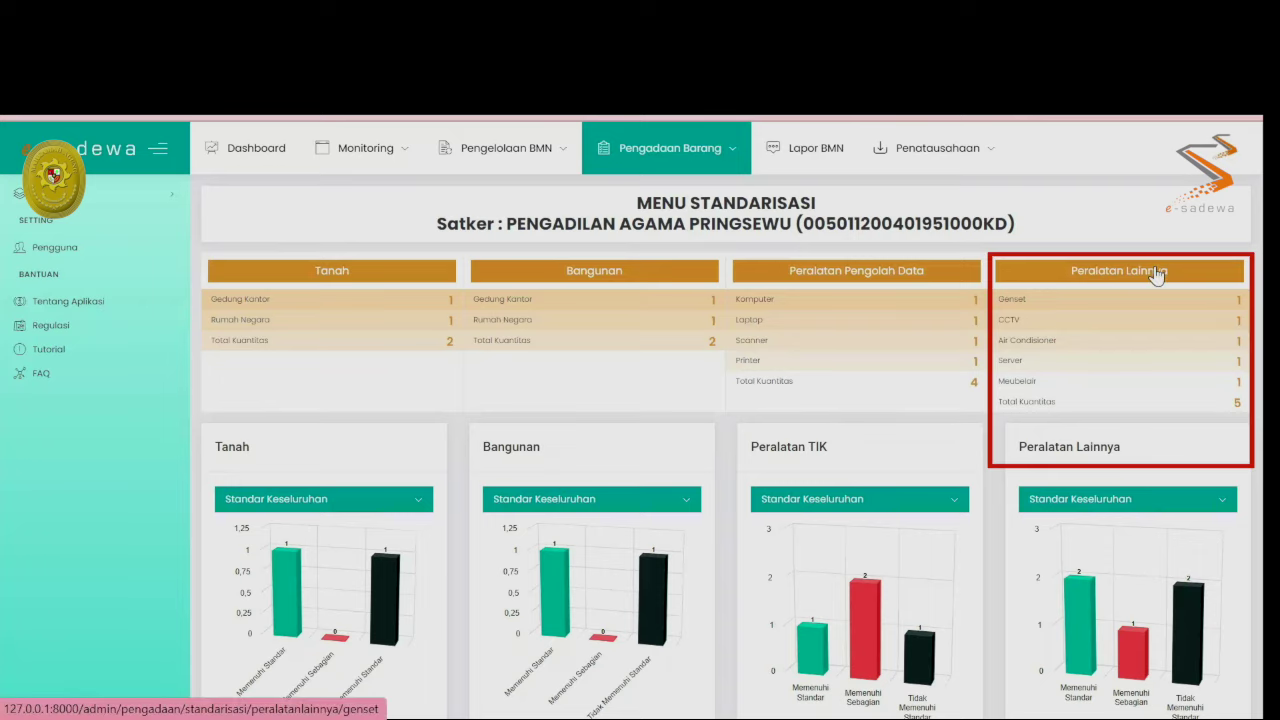
- Open the Server standardisation table under Peralatan Lainnya and review the servers' assessment details
{"action": "left_click", "coordinate": [1157, 275]}
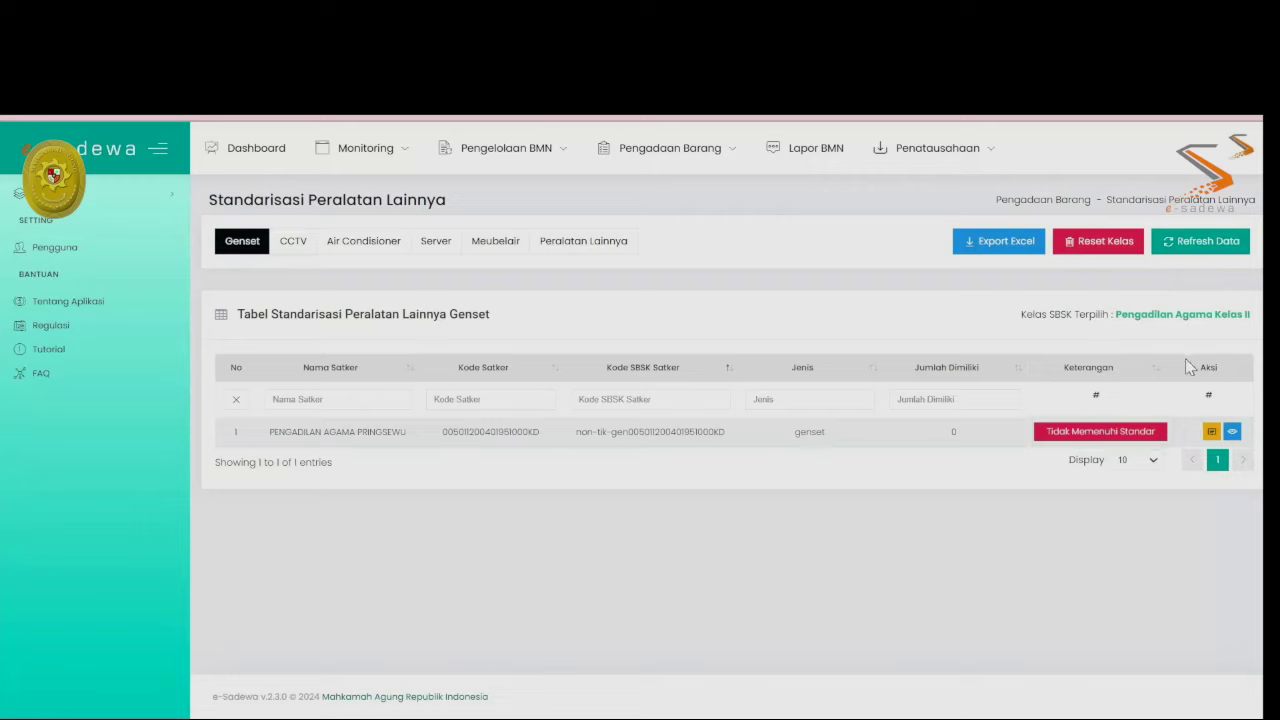
{"action": "left_click", "coordinate": [436, 243]}
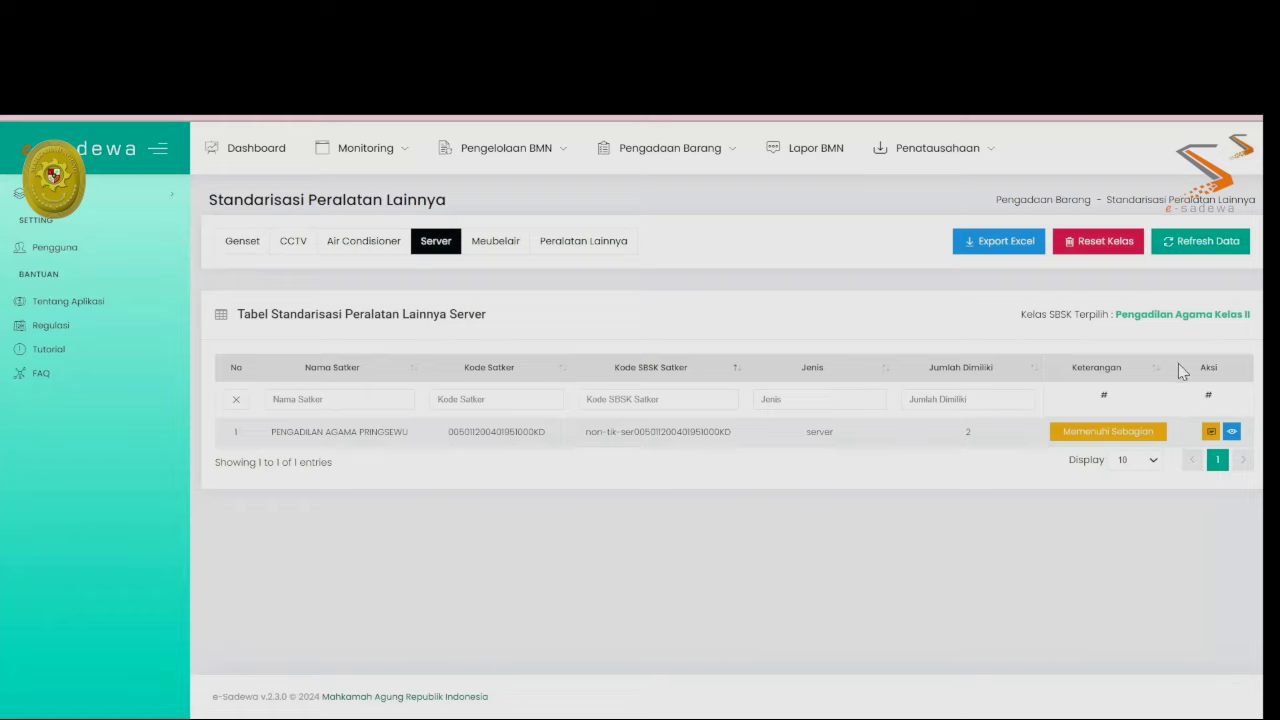
{"action": "left_click", "coordinate": [1210, 432]}
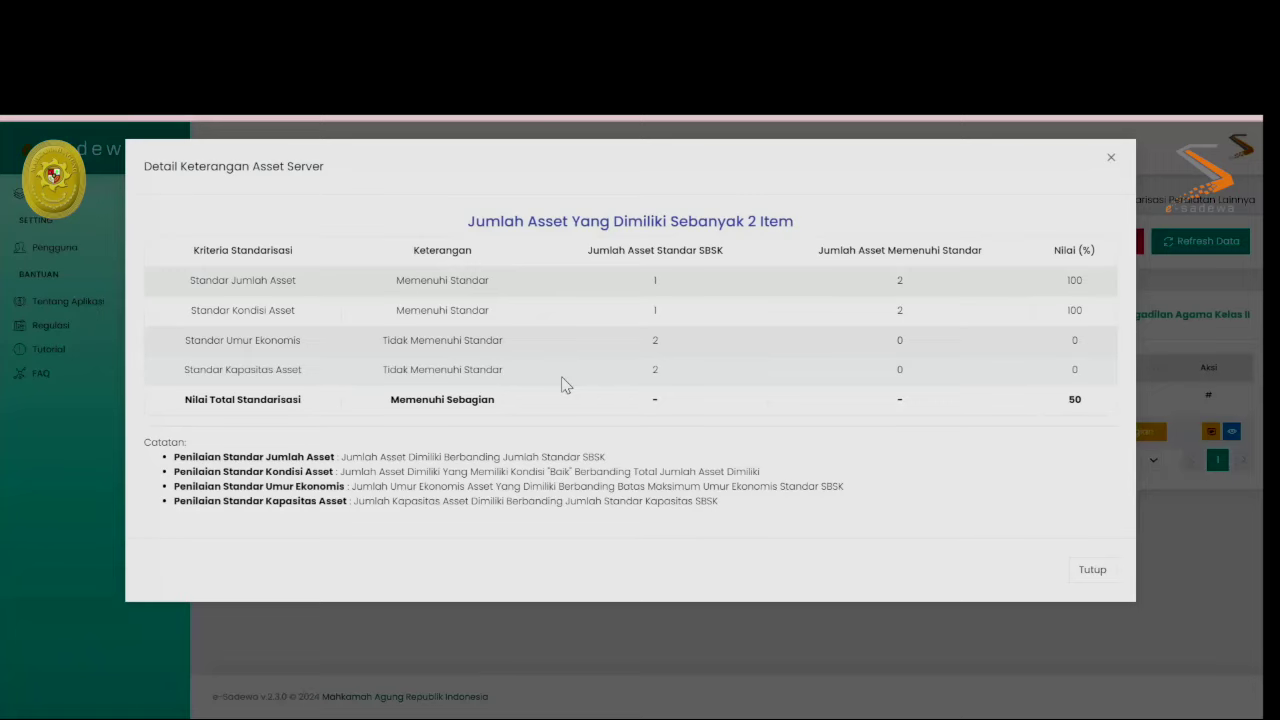
{"action": "left_click", "coordinate": [1092, 569]}
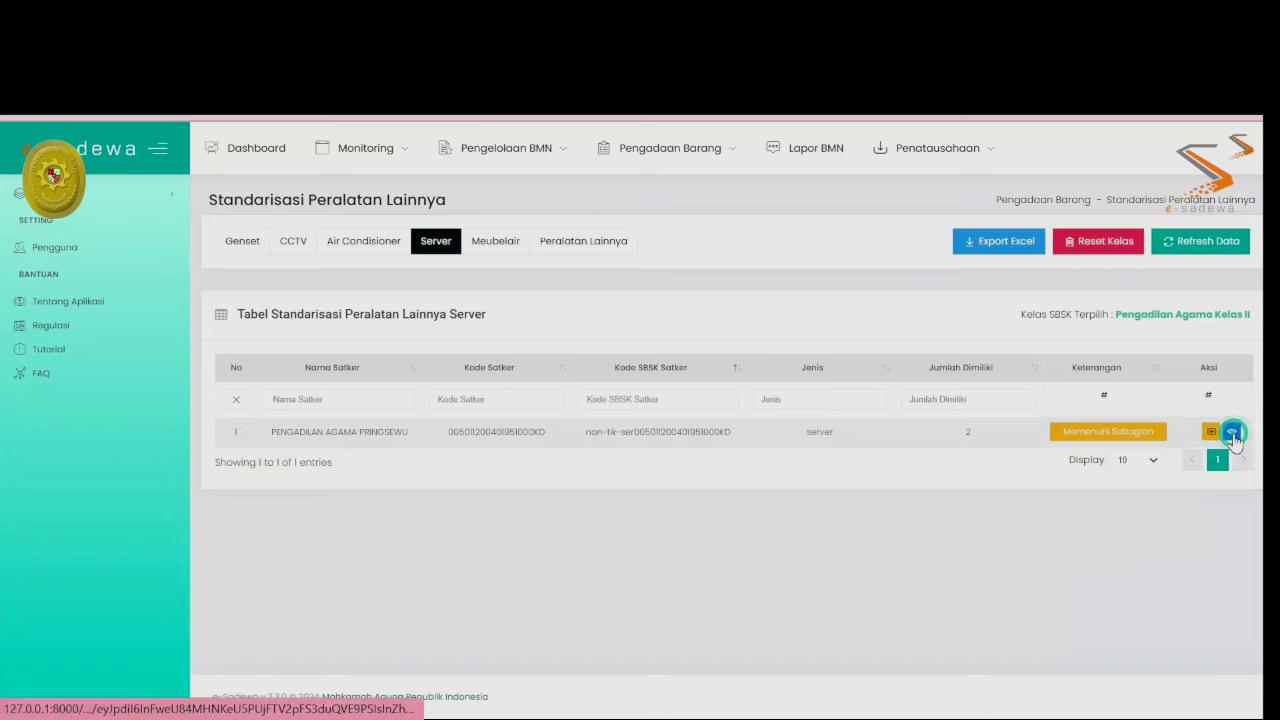
- In the existing server list, set the DELL PoerEdge T430's room to Ruang Server dan Panel Audio and its Kapasitas to 1000 GB, and save
{"action": "left_click", "coordinate": [1233, 434]}
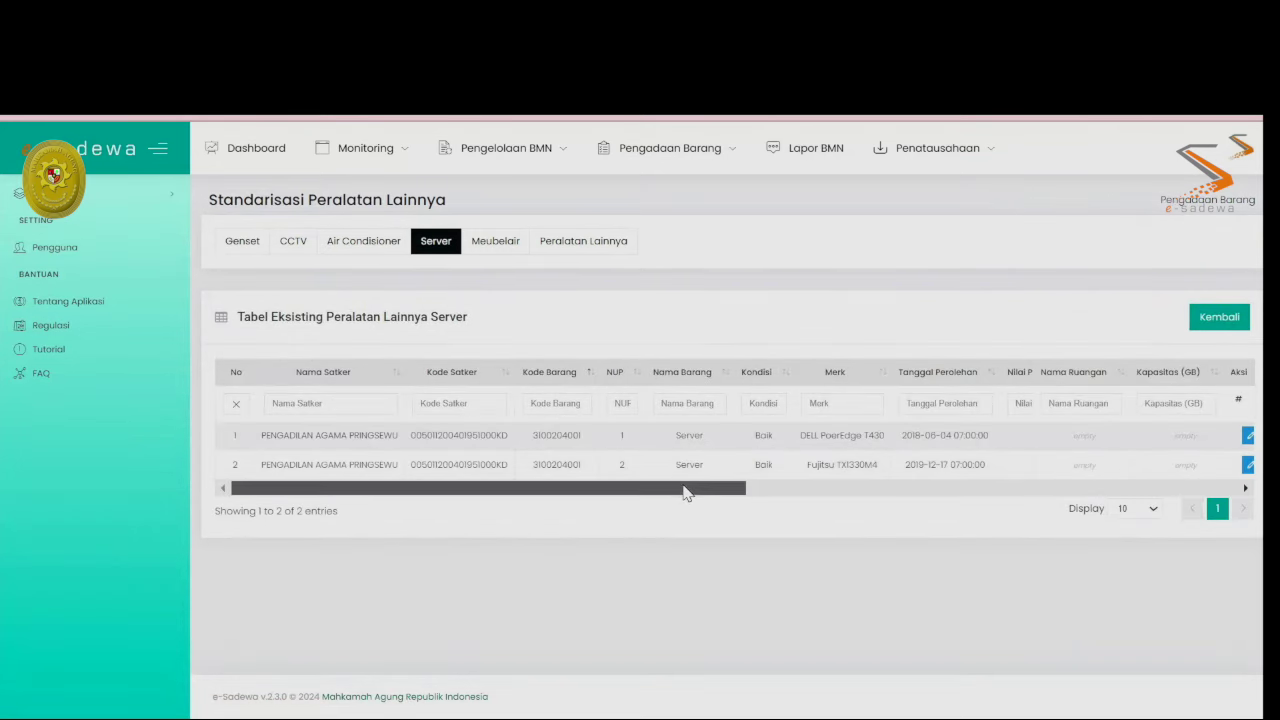
{"action": "left_click_drag", "start_coordinate": [686, 491], "coordinate": [722, 492]}
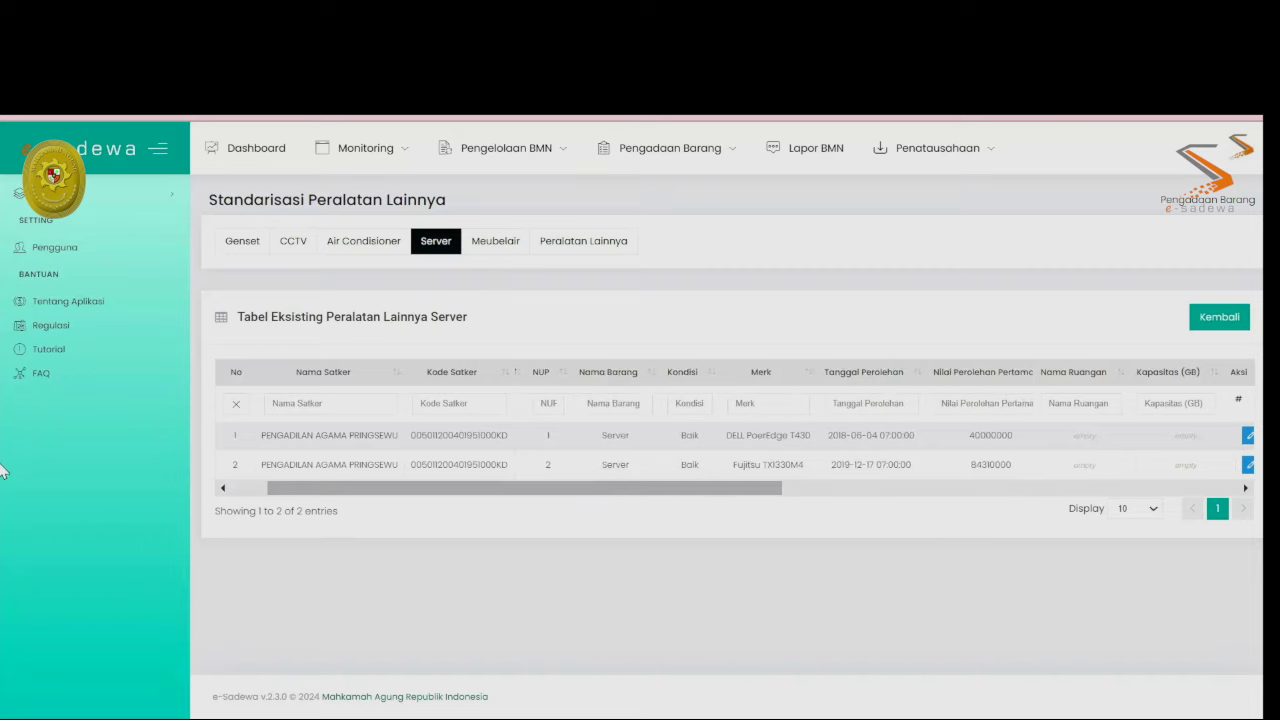
{"action": "left_click", "coordinate": [1247, 435]}
{"action": "left_click", "coordinate": [630, 225]}
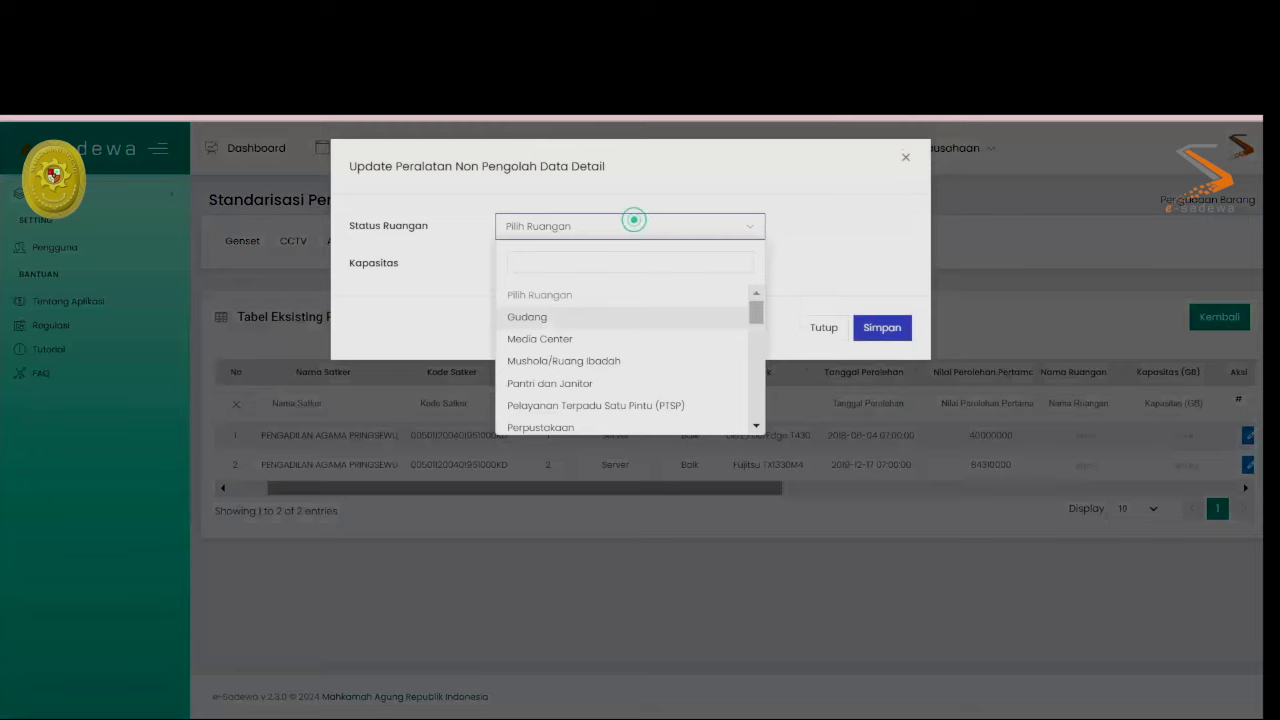
{"action": "scroll", "coordinate": [611, 376], "scroll_direction": "down", "scroll_amount": 4}
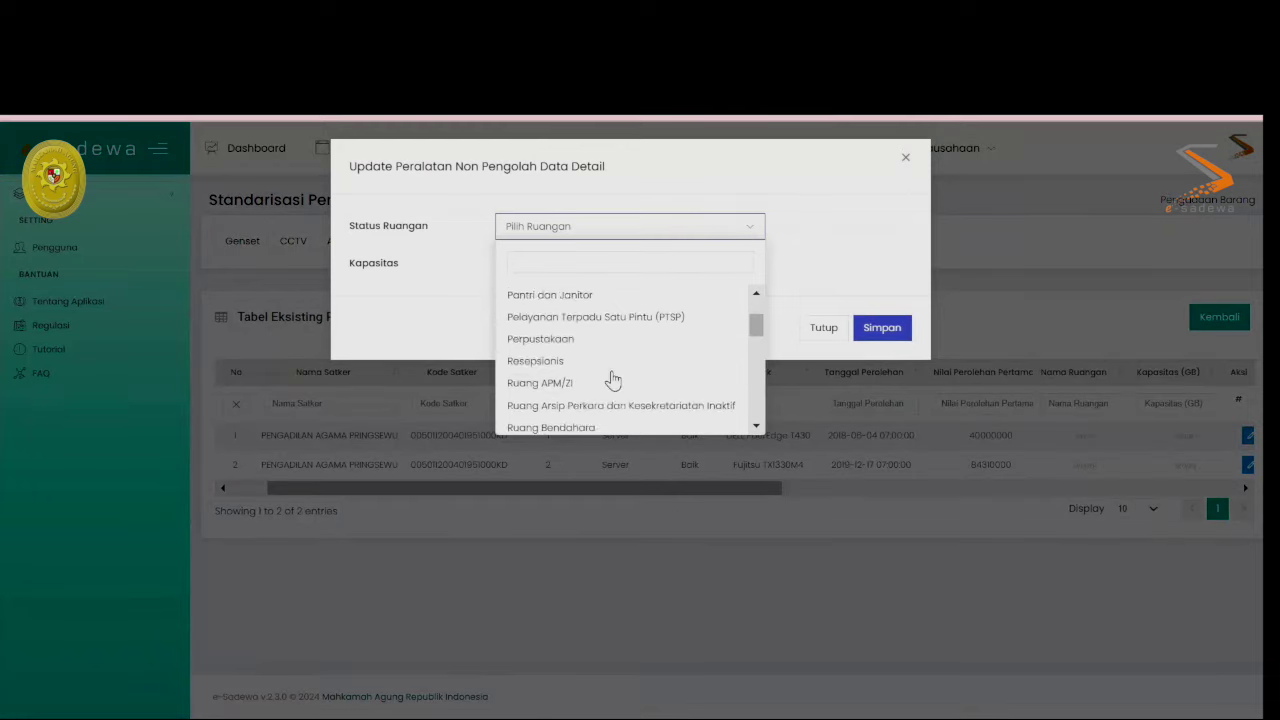
{"action": "scroll", "coordinate": [614, 386], "scroll_direction": "down", "scroll_amount": 5}
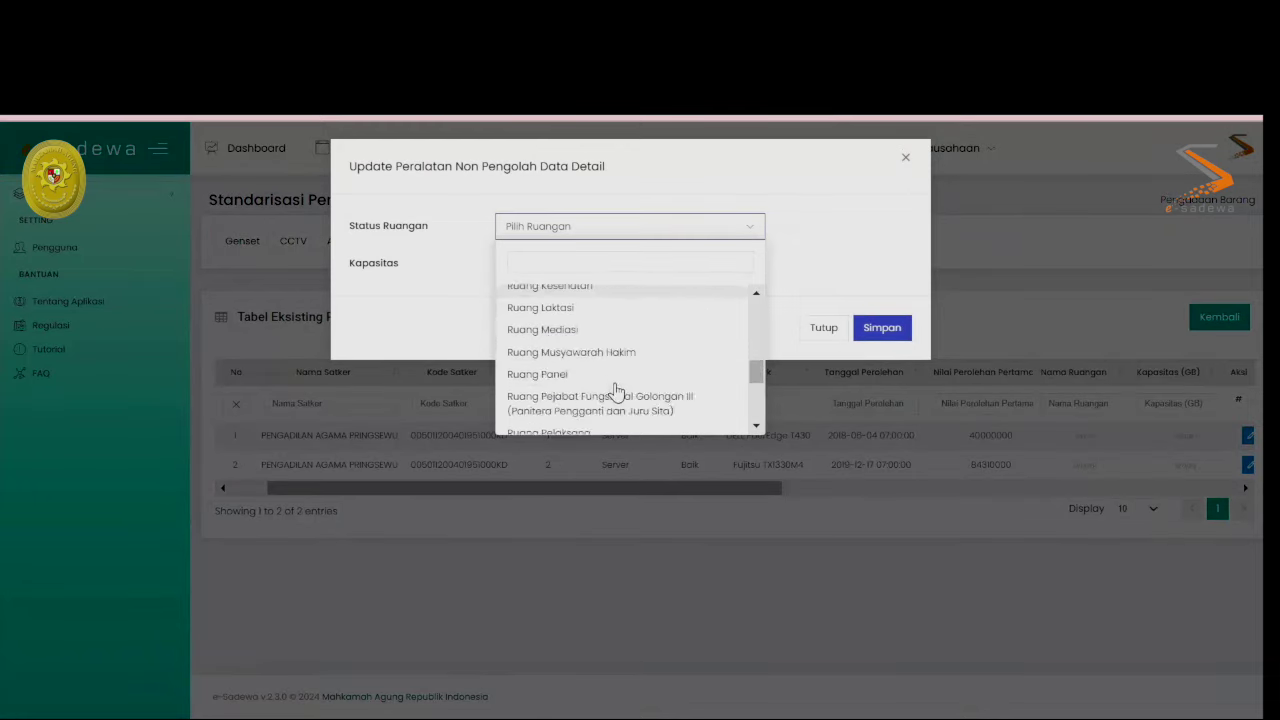
{"action": "scroll", "coordinate": [616, 392], "scroll_direction": "down", "scroll_amount": 2}
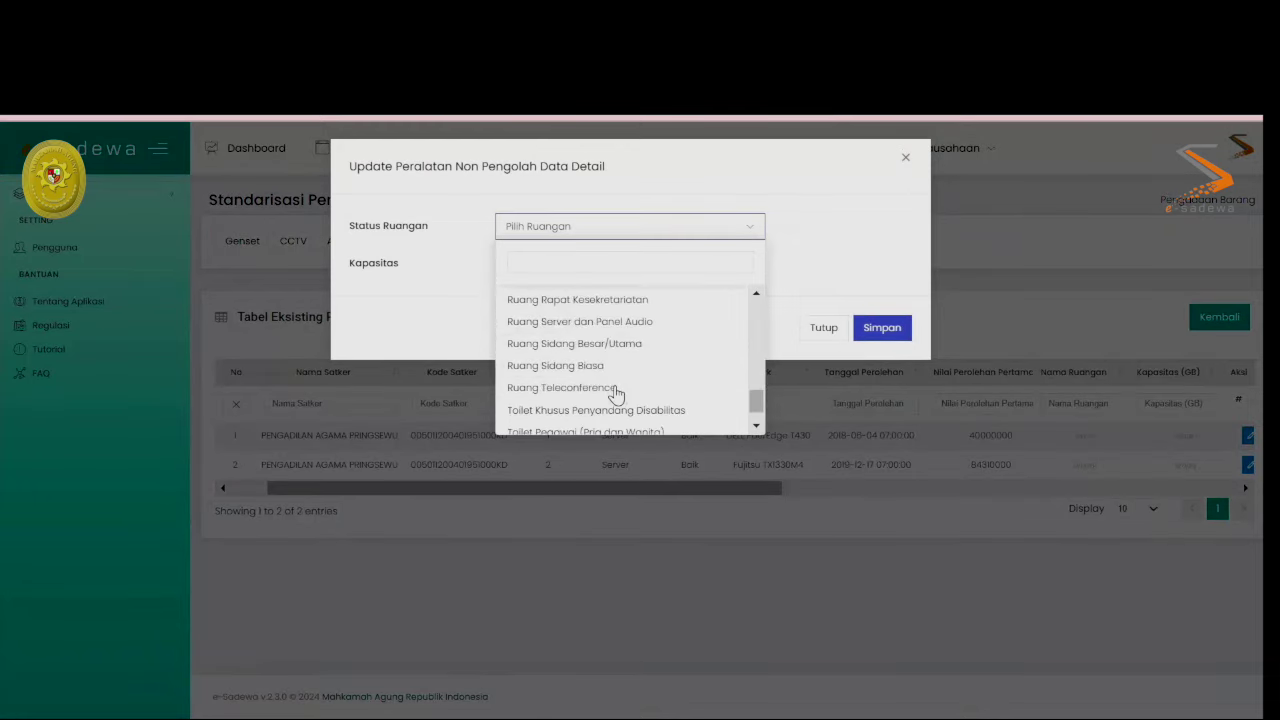
{"action": "left_click", "coordinate": [640, 322]}
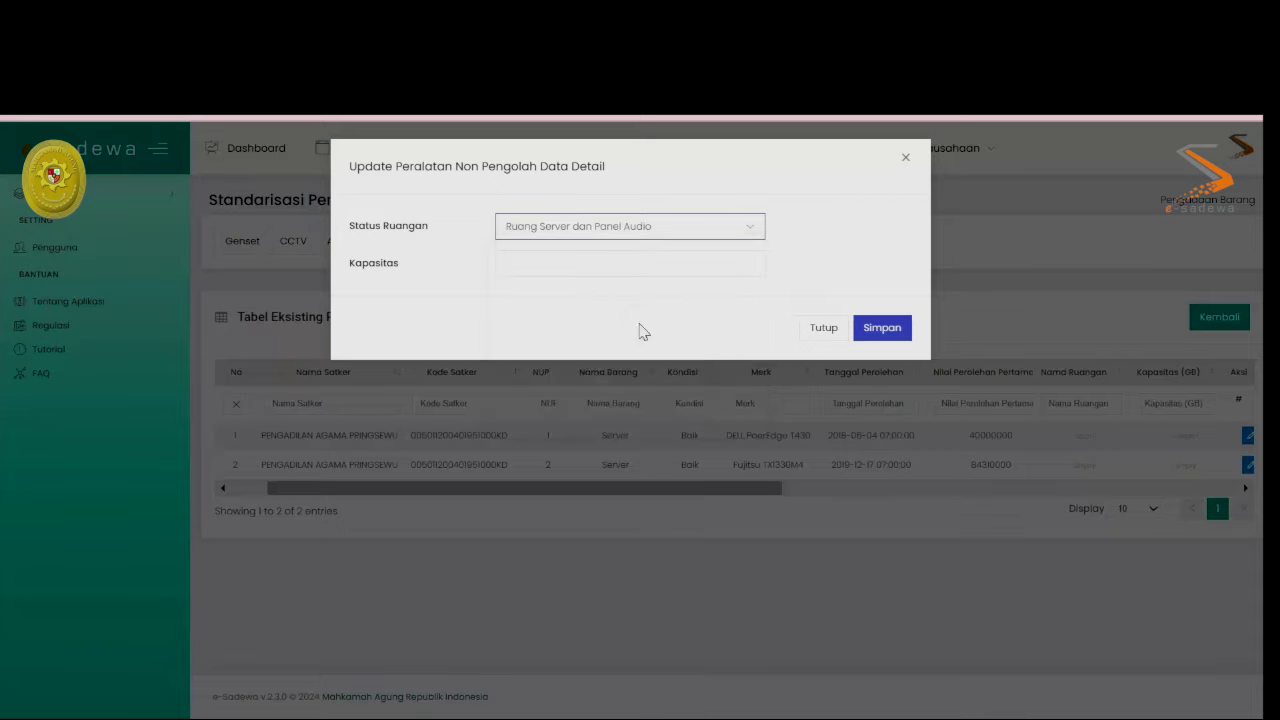
{"action": "left_click", "coordinate": [631, 263]}
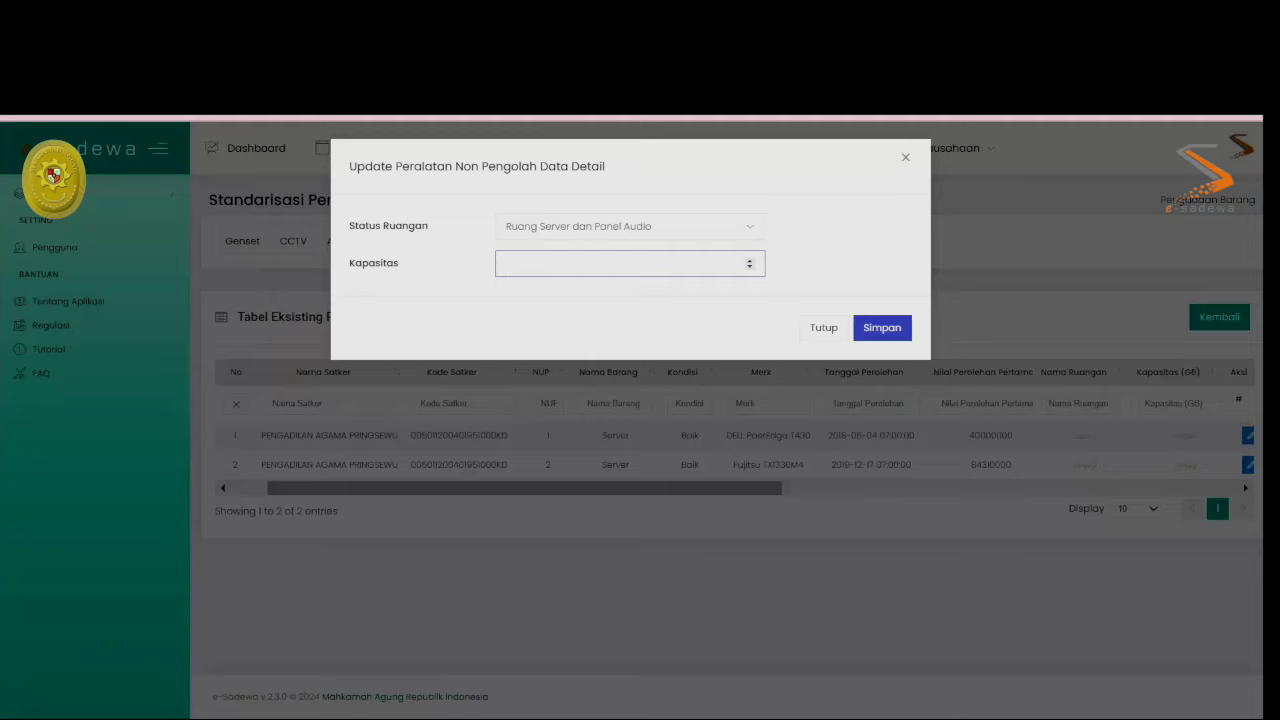
{"action": "type", "text": "1000"}
{"action": "left_click", "coordinate": [879, 333]}
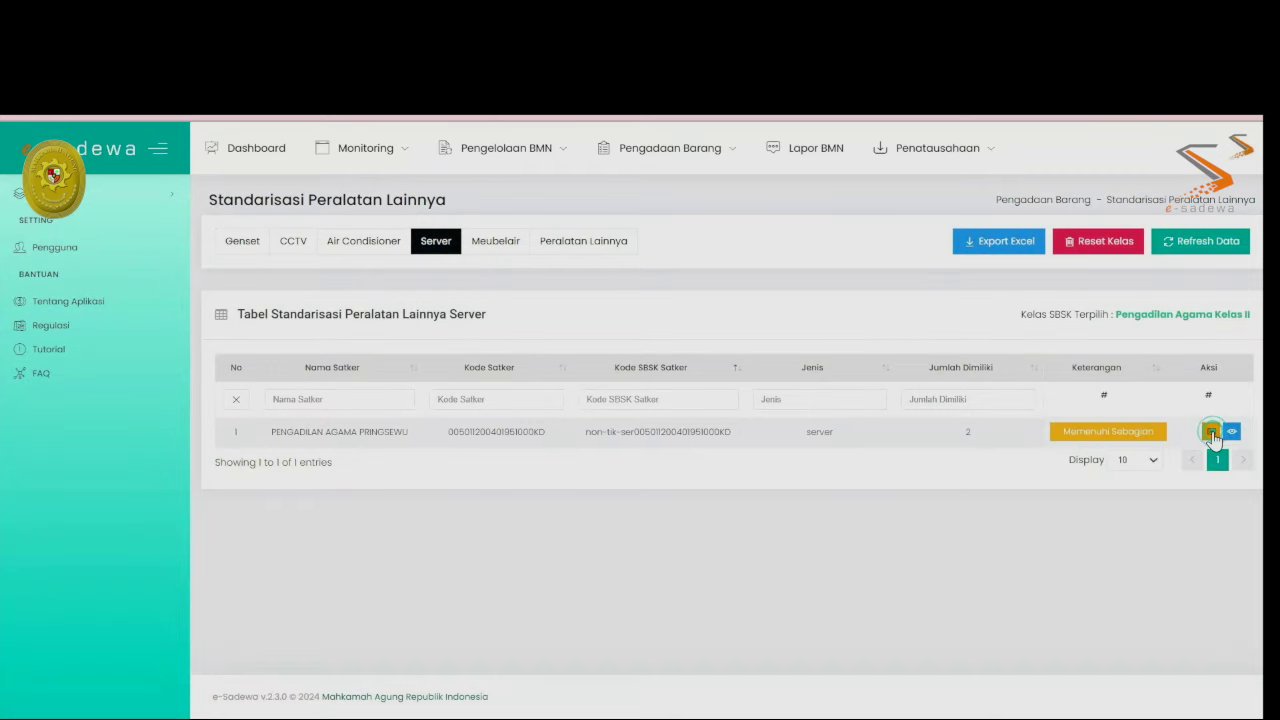
- Recheck the Server assessment details in the Peralatan Lainnya standardisation table
{"action": "left_click", "coordinate": [1211, 434]}
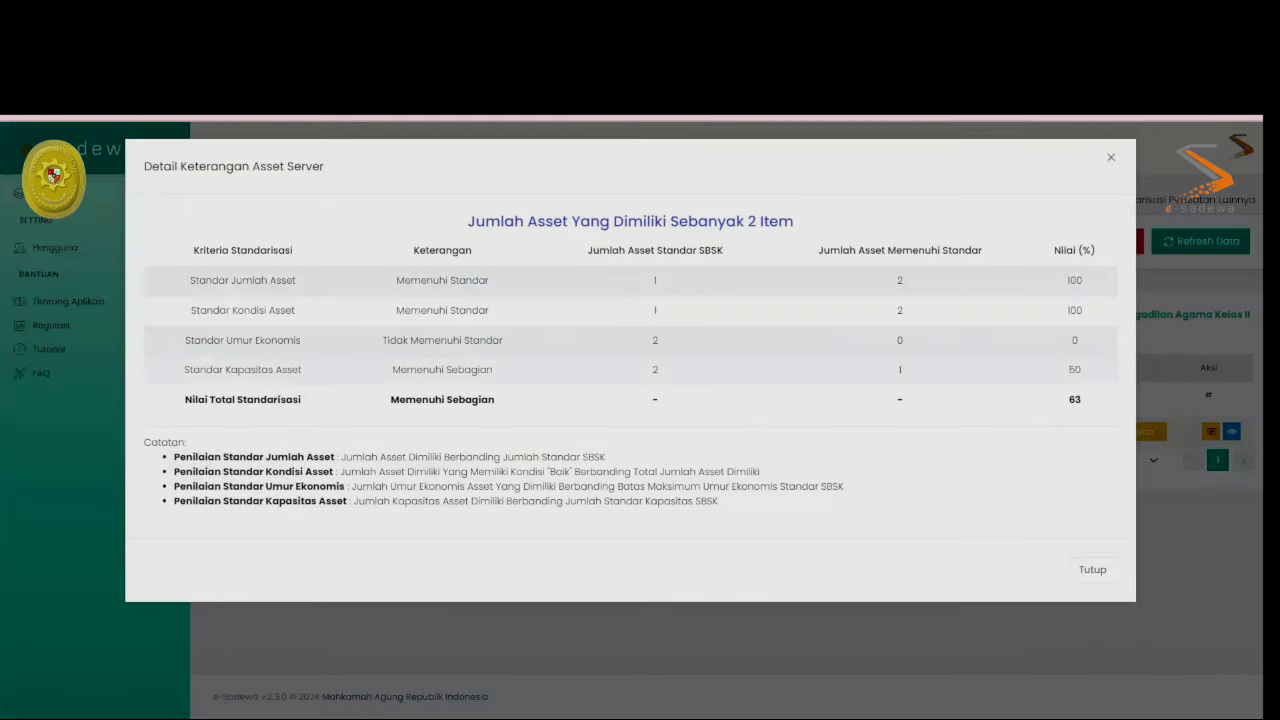
{"action": "left_click", "coordinate": [1097, 574]}
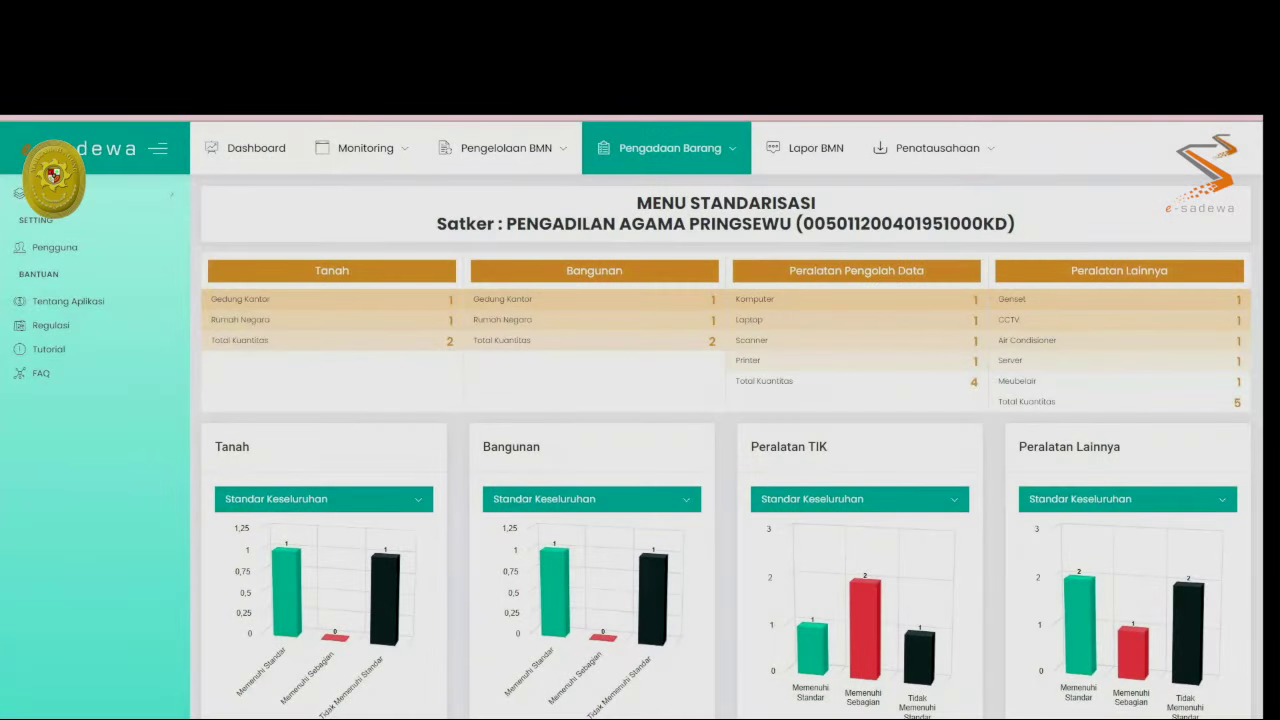
- Open the Kendaraan standardisation from the Standarisasi menu and choose Pengadilan Tingkat Pertama Kelas II as the court class
{"action": "scroll", "coordinate": [685, 343], "scroll_direction": "down", "scroll_amount": 3}
{"action": "scroll", "coordinate": [685, 343], "scroll_direction": "down", "scroll_amount": 1}
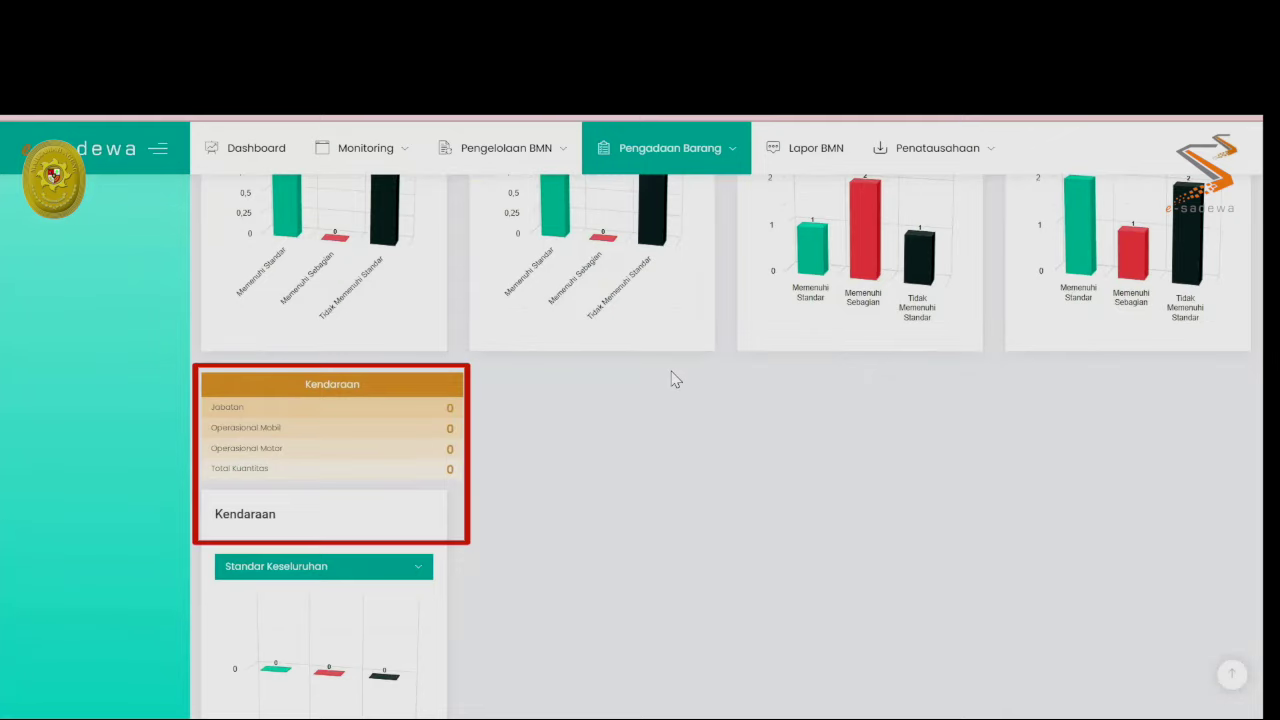
{"action": "left_click", "coordinate": [390, 386]}
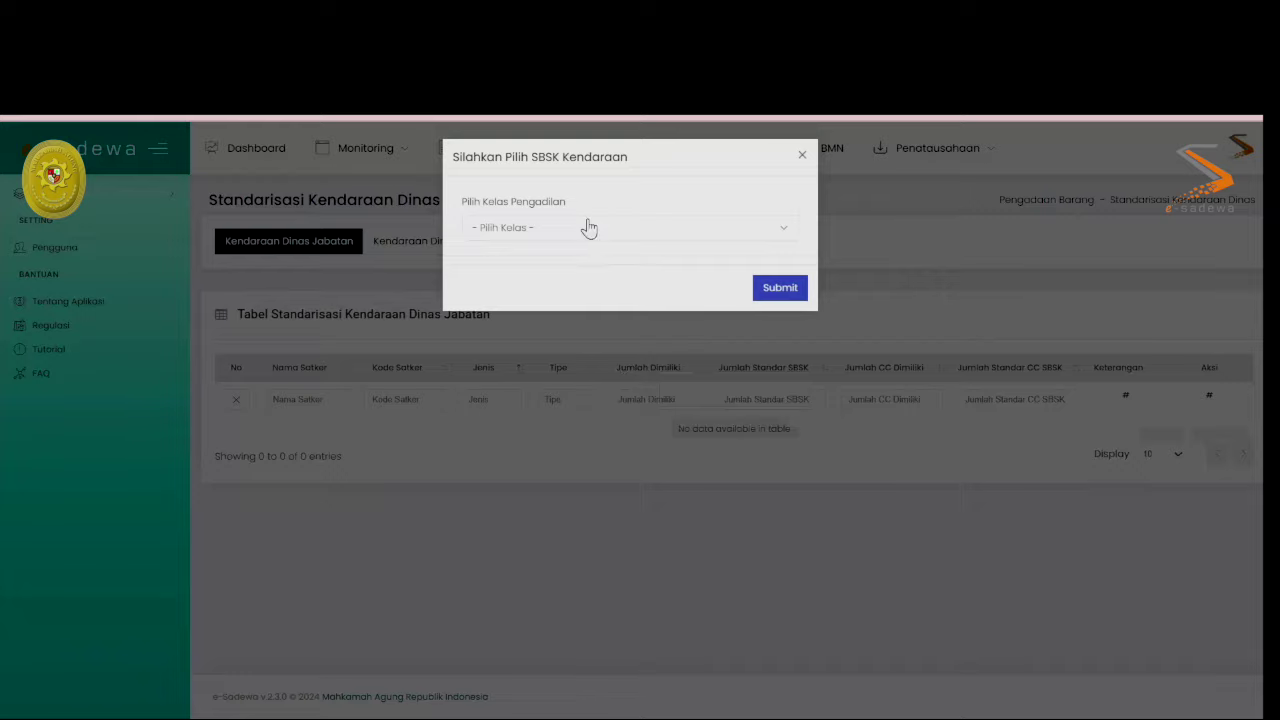
{"action": "left_click", "coordinate": [590, 228]}
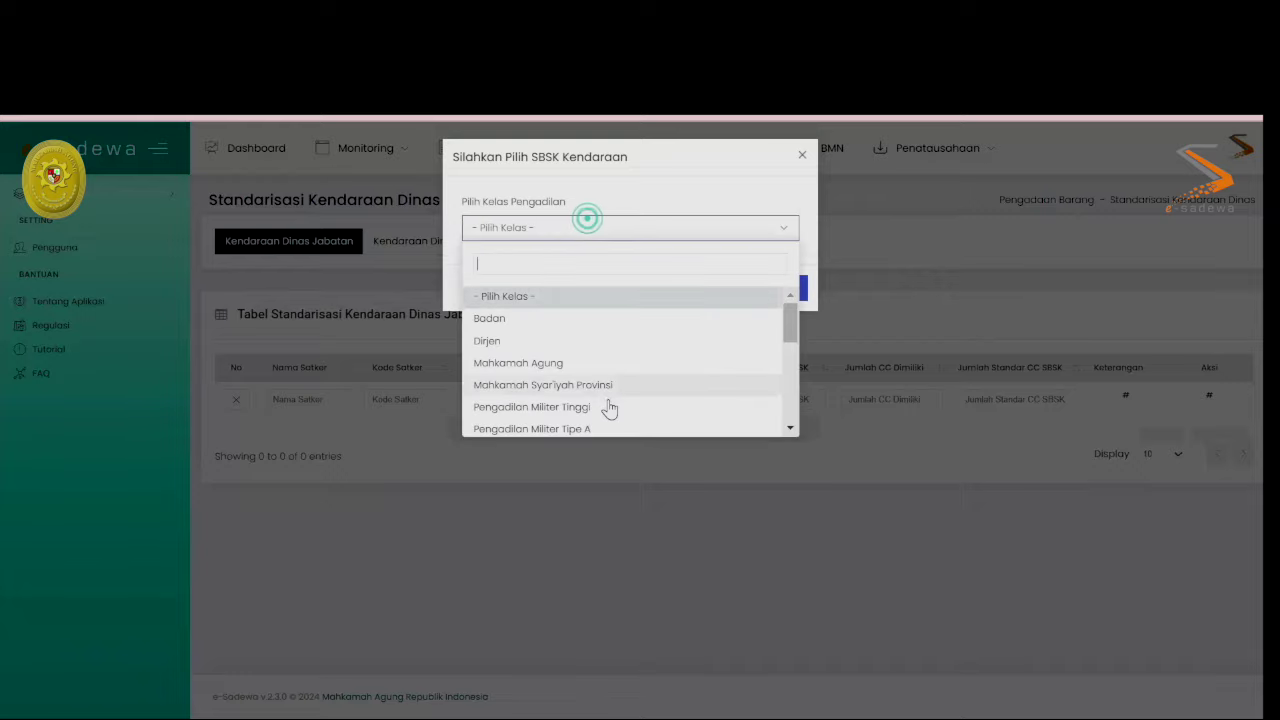
{"action": "scroll", "coordinate": [606, 409], "scroll_direction": "down", "scroll_amount": 5}
{"action": "left_click", "coordinate": [610, 422]}
{"action": "left_click", "coordinate": [786, 290]}
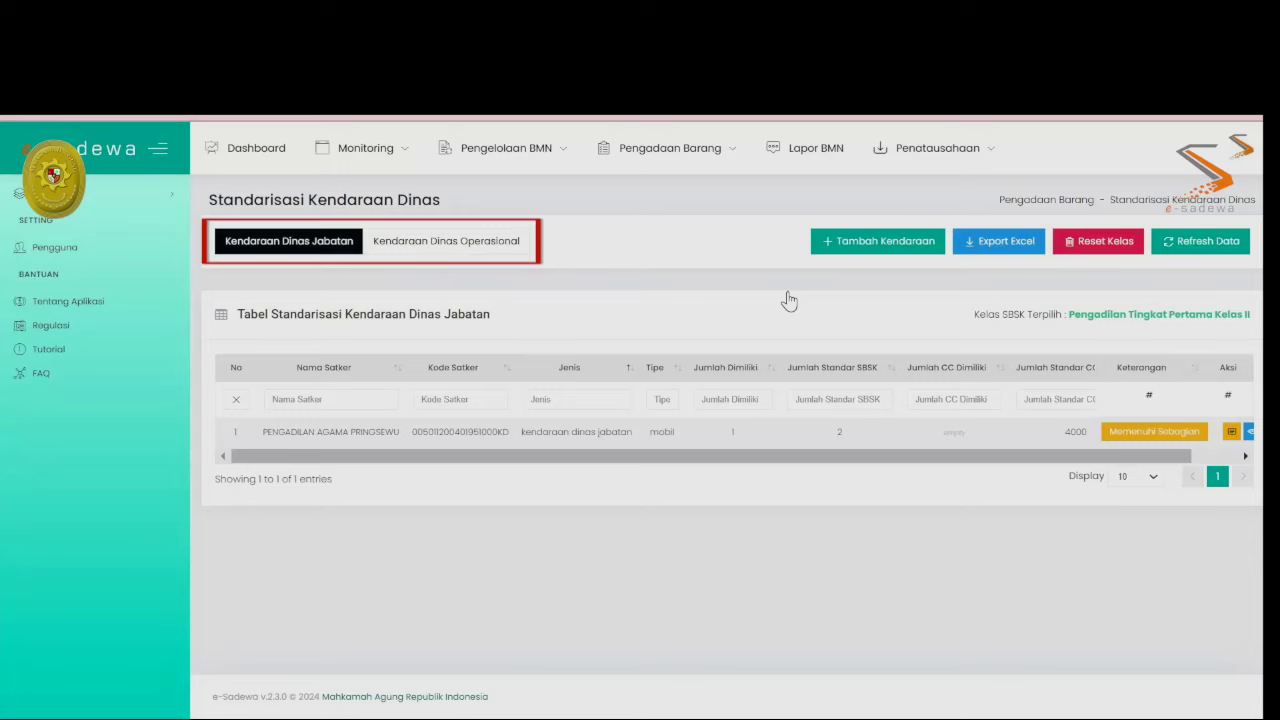
- Switch to the Kendaraan Dinas Operasional table and review the standardisation assessment details of the motor entry
{"action": "left_click", "coordinate": [476, 242]}
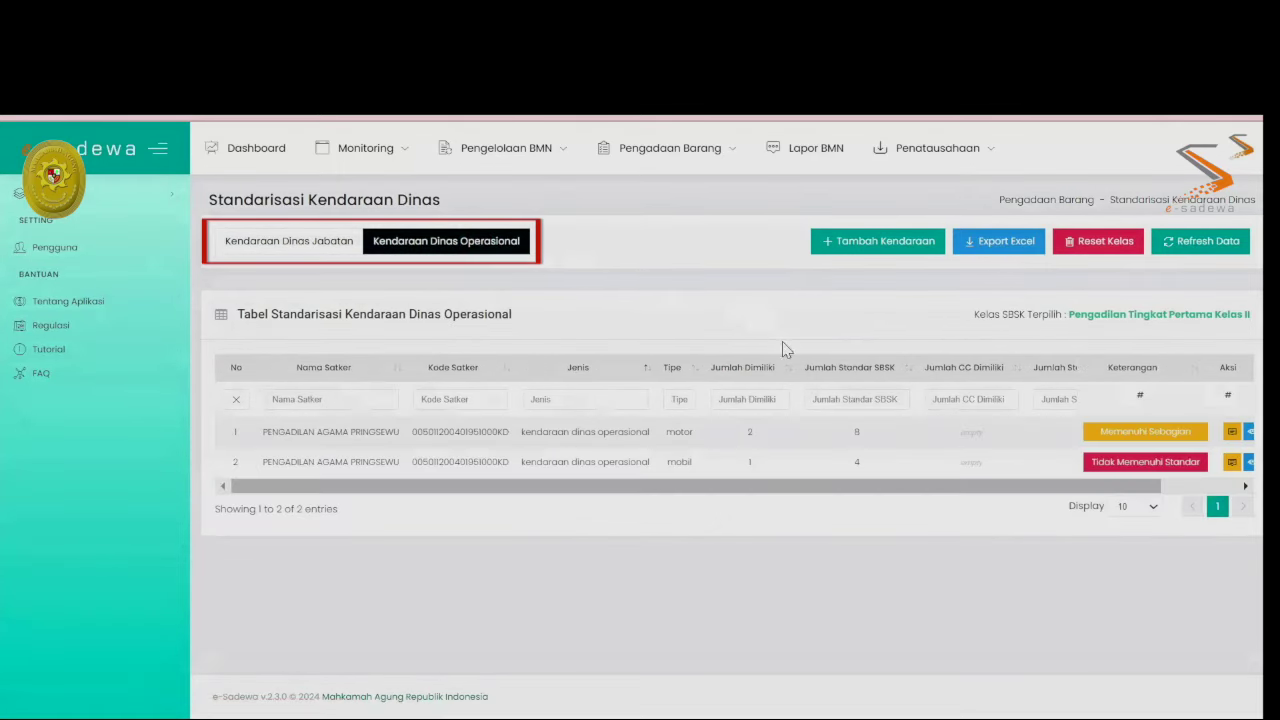
{"action": "mouse_move", "coordinate": [820, 483]}
{"action": "left_mouse_down"}
{"action": "mouse_move", "coordinate": [814, 492]}
{"action": "mouse_move", "coordinate": [875, 498]}
{"action": "left_mouse_up"}
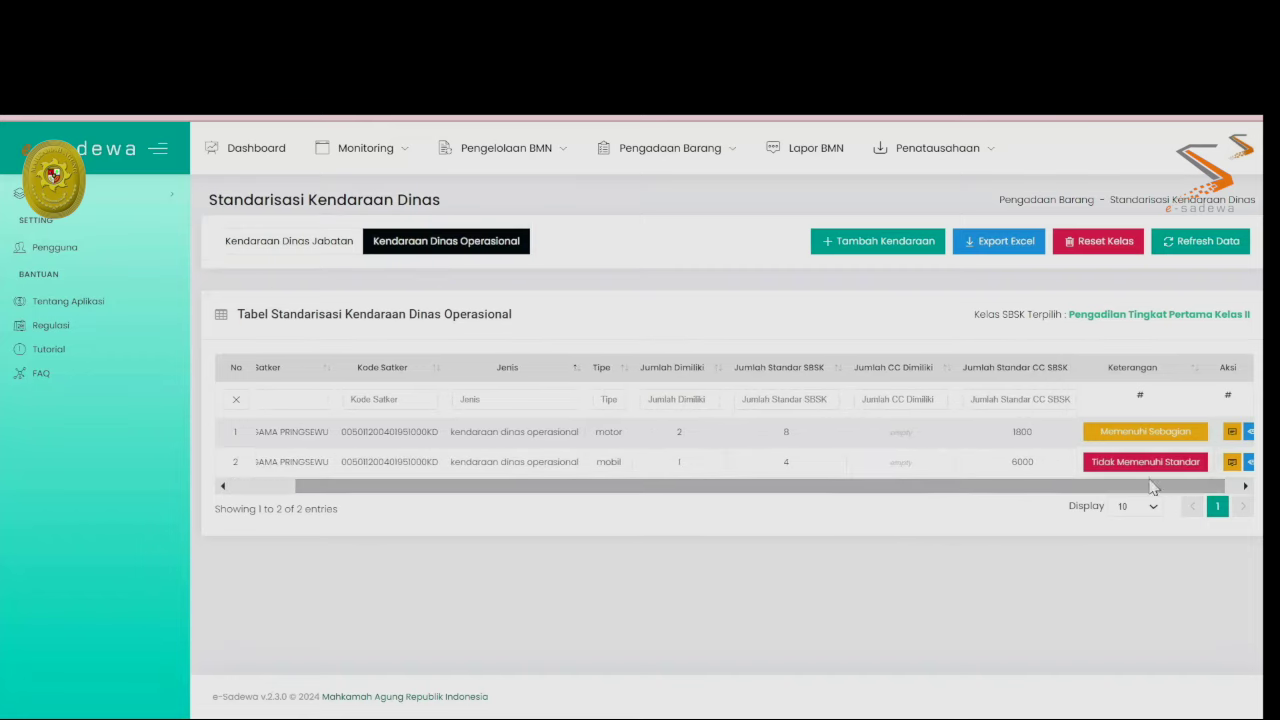
{"action": "left_click", "coordinate": [1231, 433]}
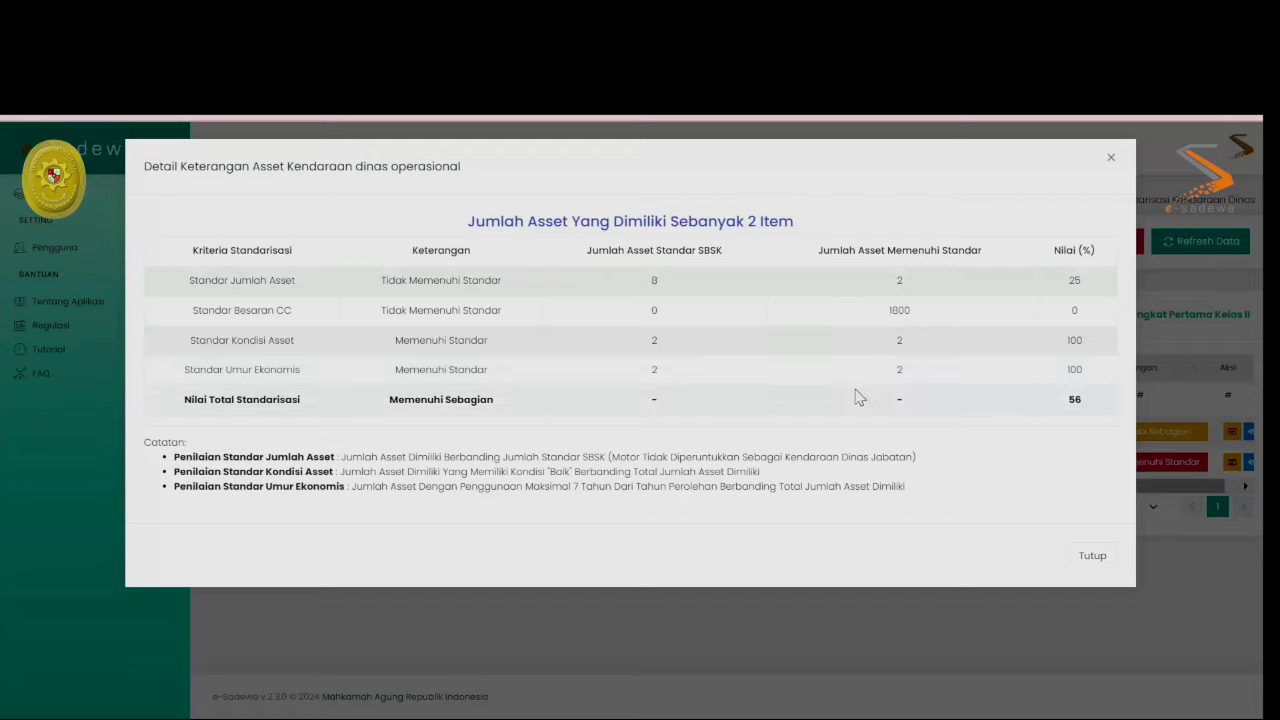
{"action": "left_click", "coordinate": [1092, 555]}
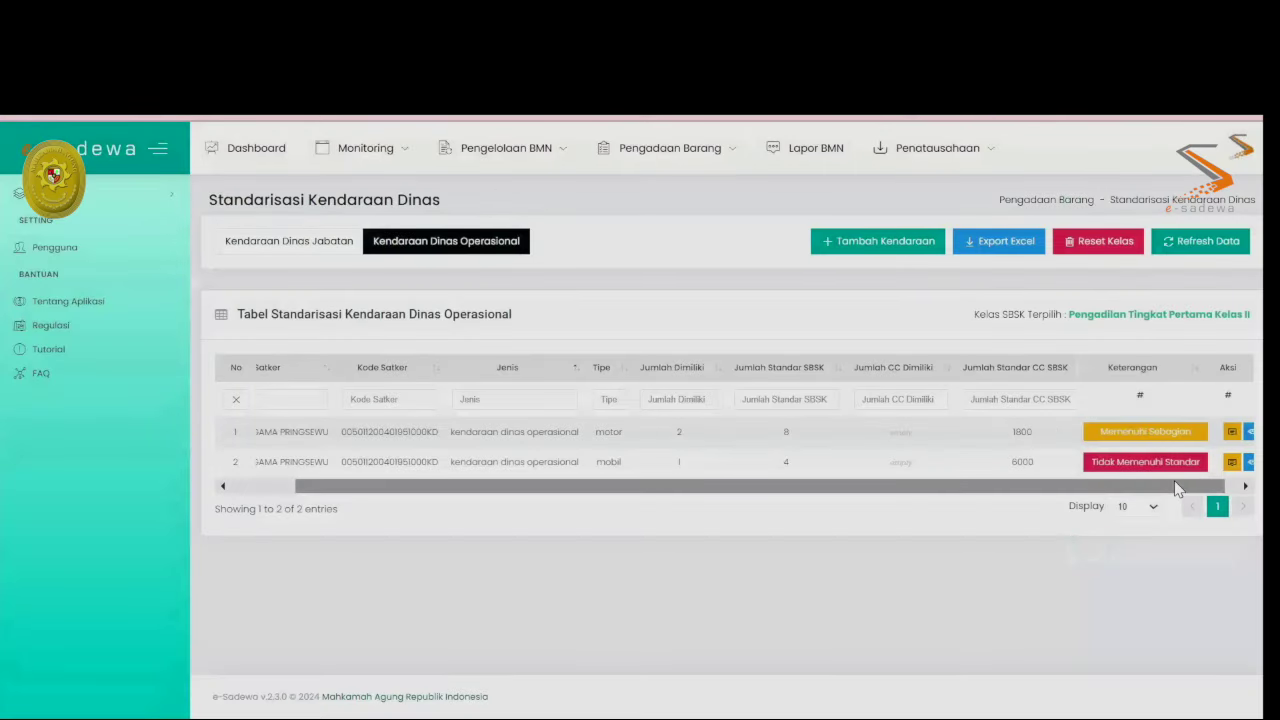
- In the existing operational motorcycle list, set the Besaran CC of the Sepeda Motor with NUP 2 to 200, save, and recheck the motor assessment details
{"action": "left_click_drag", "start_coordinate": [1176, 488], "coordinate": [1190, 488]}
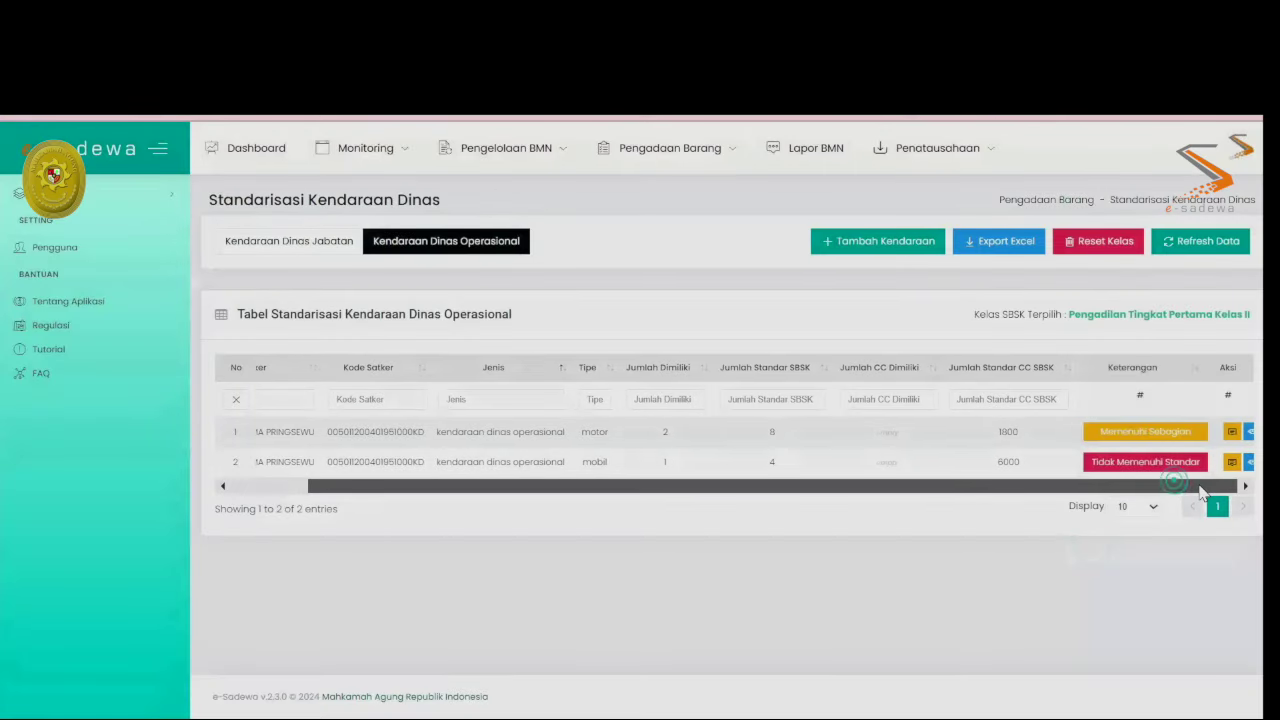
{"action": "left_click", "coordinate": [1250, 435]}
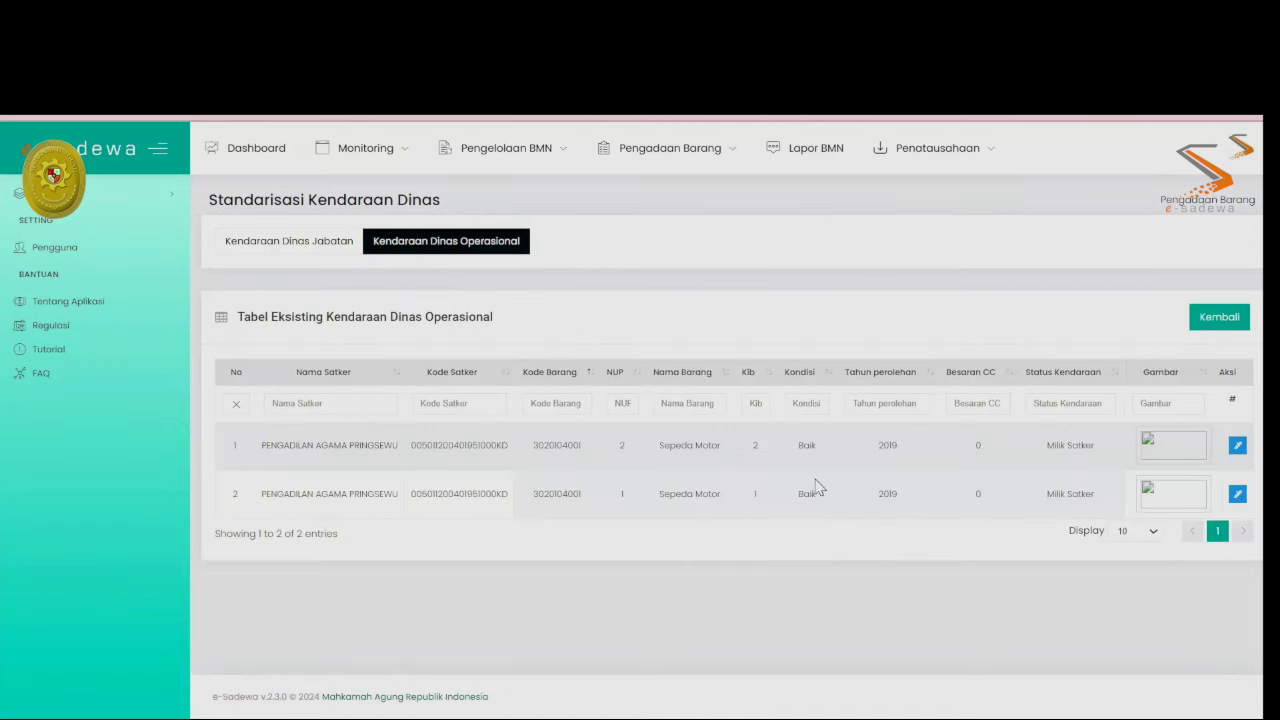
{"action": "left_click", "coordinate": [1240, 448]}
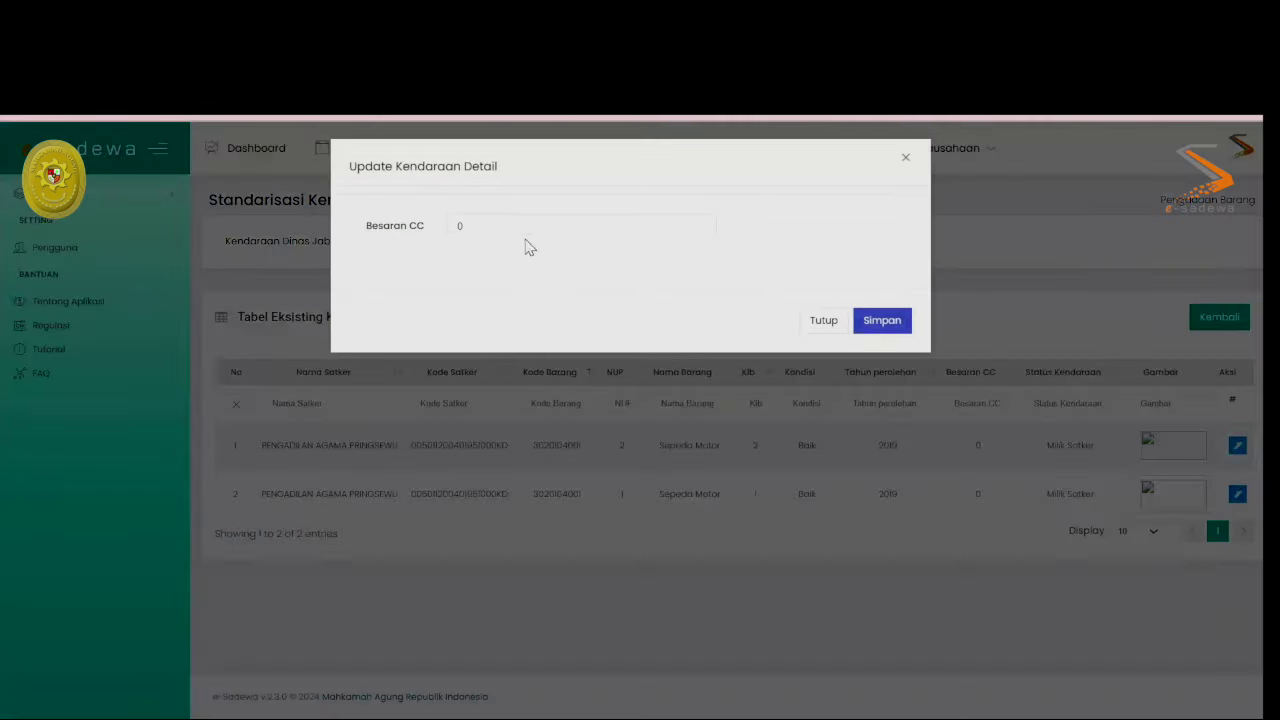
{"action": "left_click", "coordinate": [524, 224]}
{"action": "left_click_drag", "start_coordinate": [524, 224], "coordinate": [423, 235]}
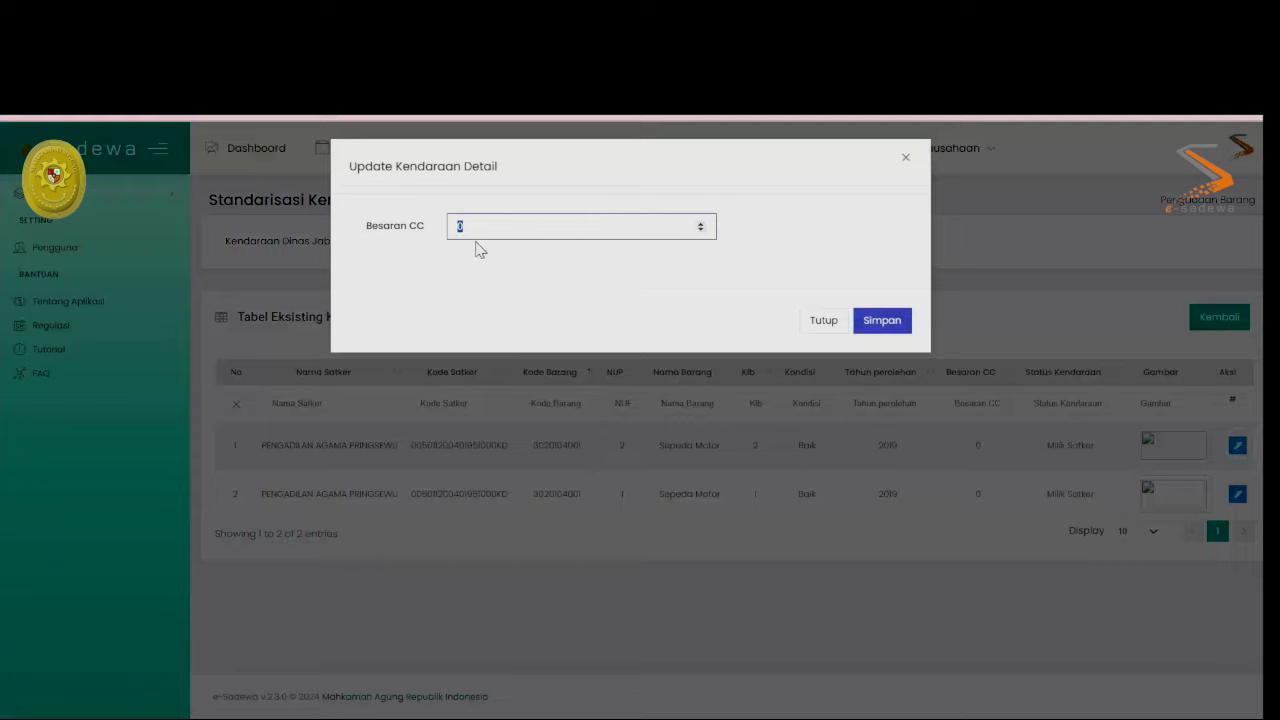
{"action": "type", "text": "200"}
{"action": "left_click", "coordinate": [884, 320]}
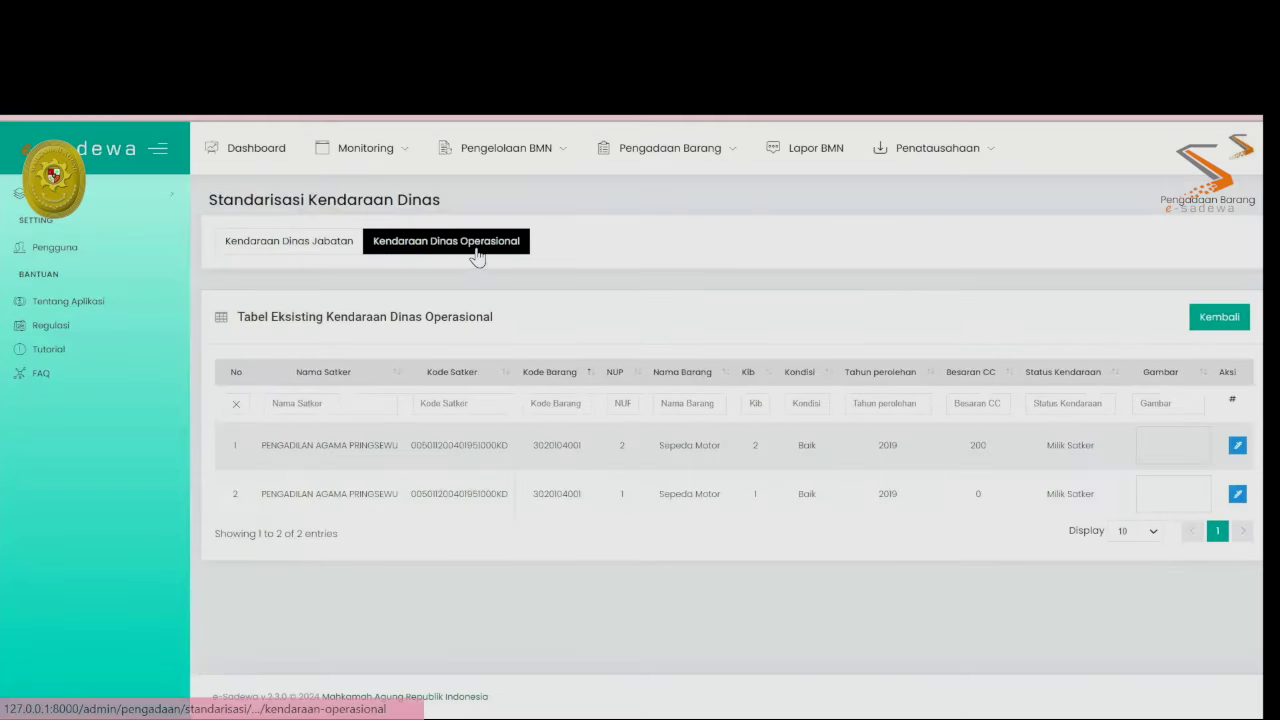
{"action": "left_click", "coordinate": [475, 250]}
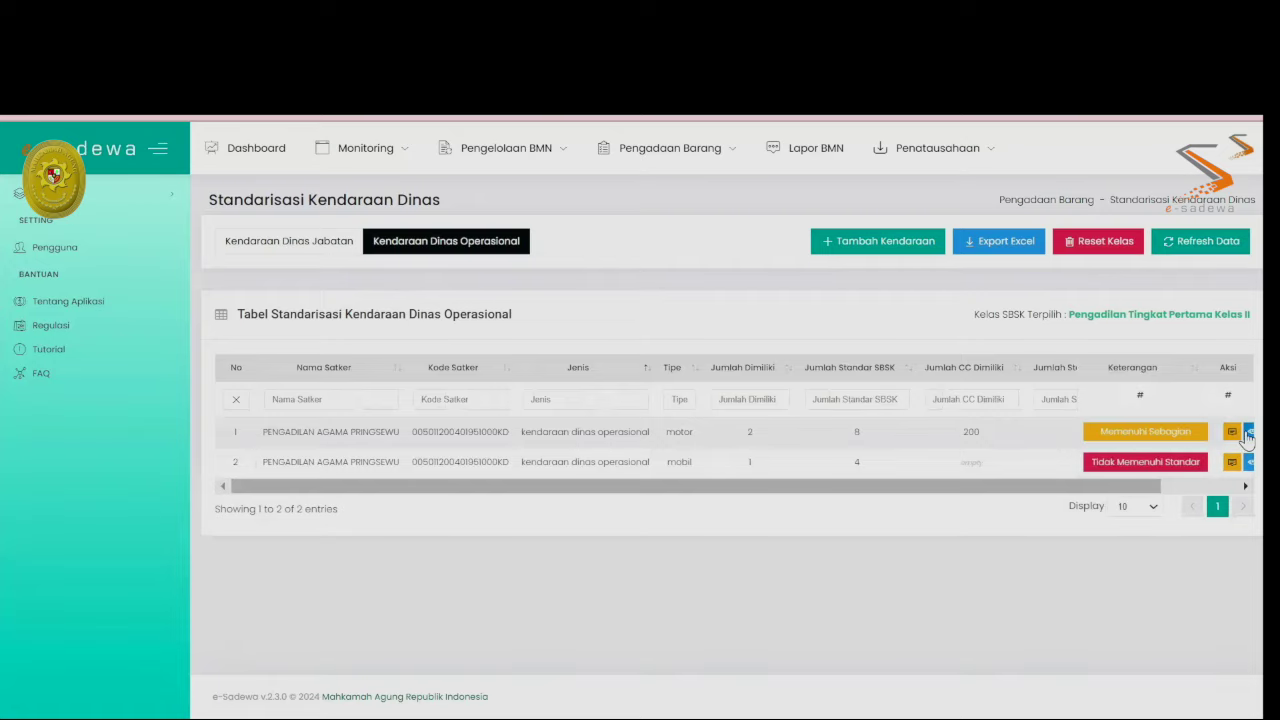
{"action": "left_click", "coordinate": [1233, 432]}
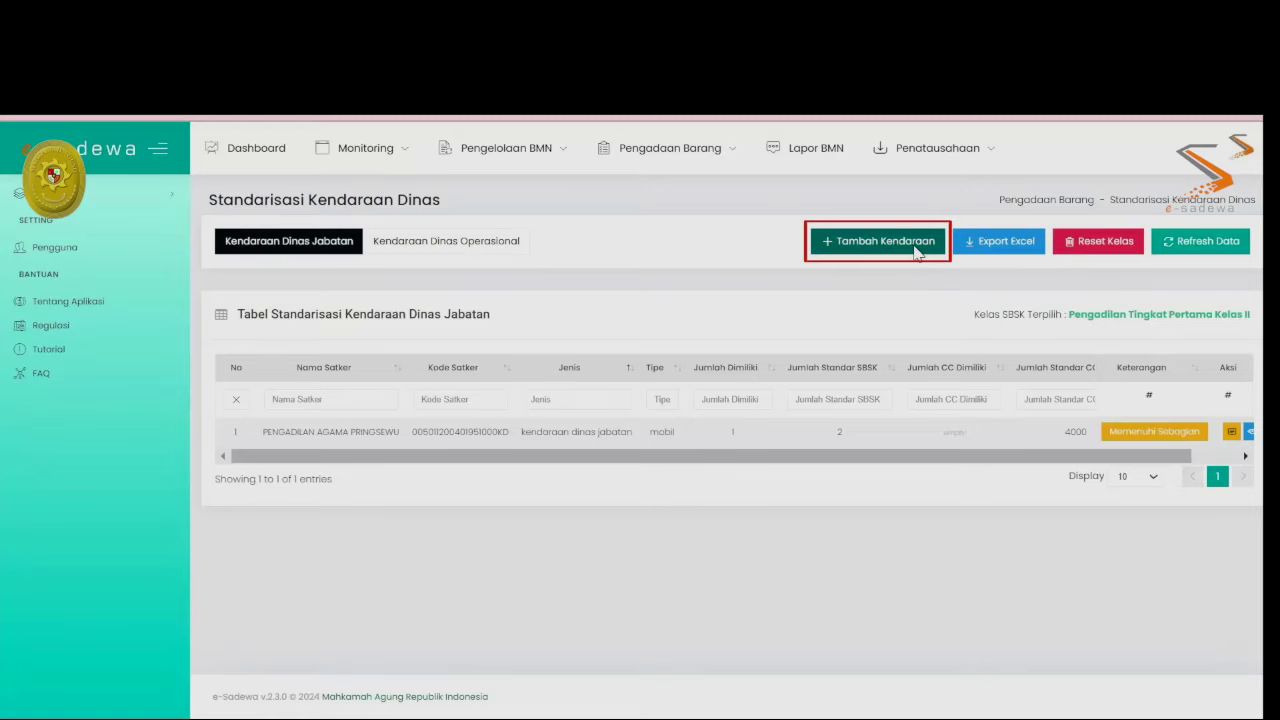
- Start adding a vehicle under Kendaraan Dinas Jabatan with type Mobil, Nama Barang SUV and Kondisi Baik
{"action": "left_click", "coordinate": [914, 250]}
{"action": "left_click", "coordinate": [539, 232]}
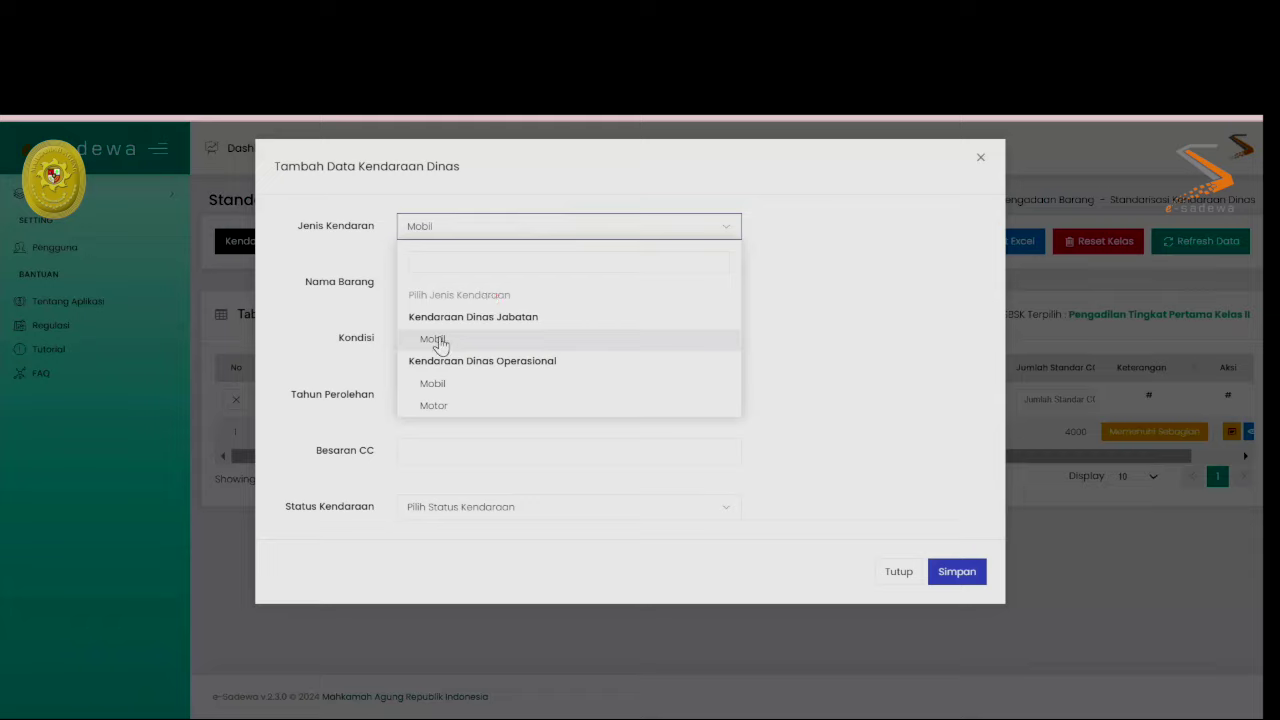
{"action": "left_click", "coordinate": [437, 342]}
{"action": "left_click", "coordinate": [480, 287]}
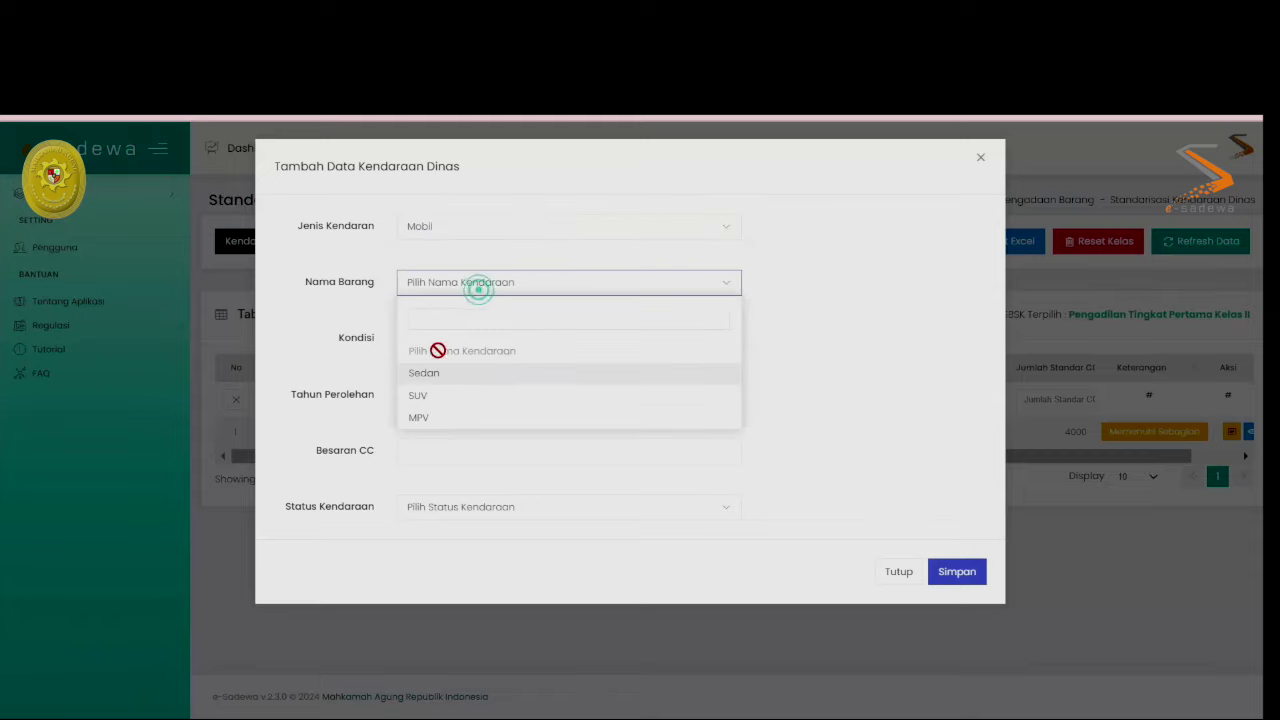
{"action": "left_click", "coordinate": [418, 398]}
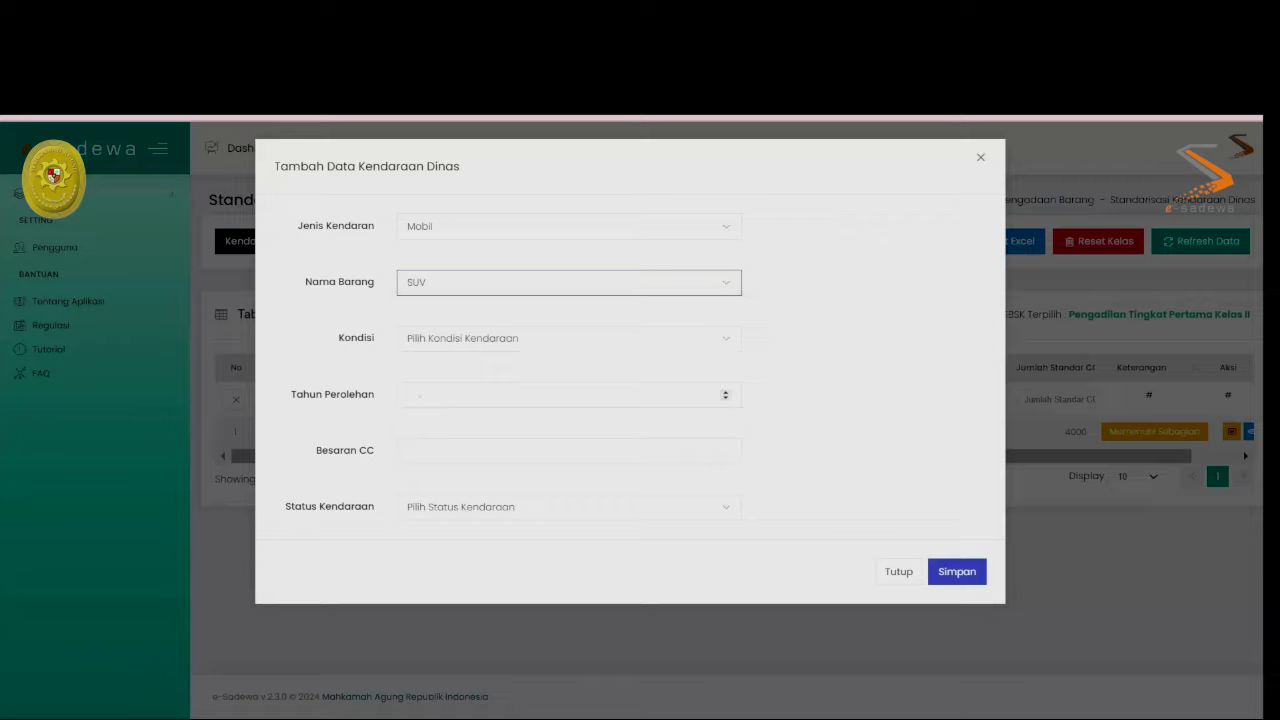
{"action": "left_click", "coordinate": [450, 345]}
{"action": "left_click", "coordinate": [421, 429]}
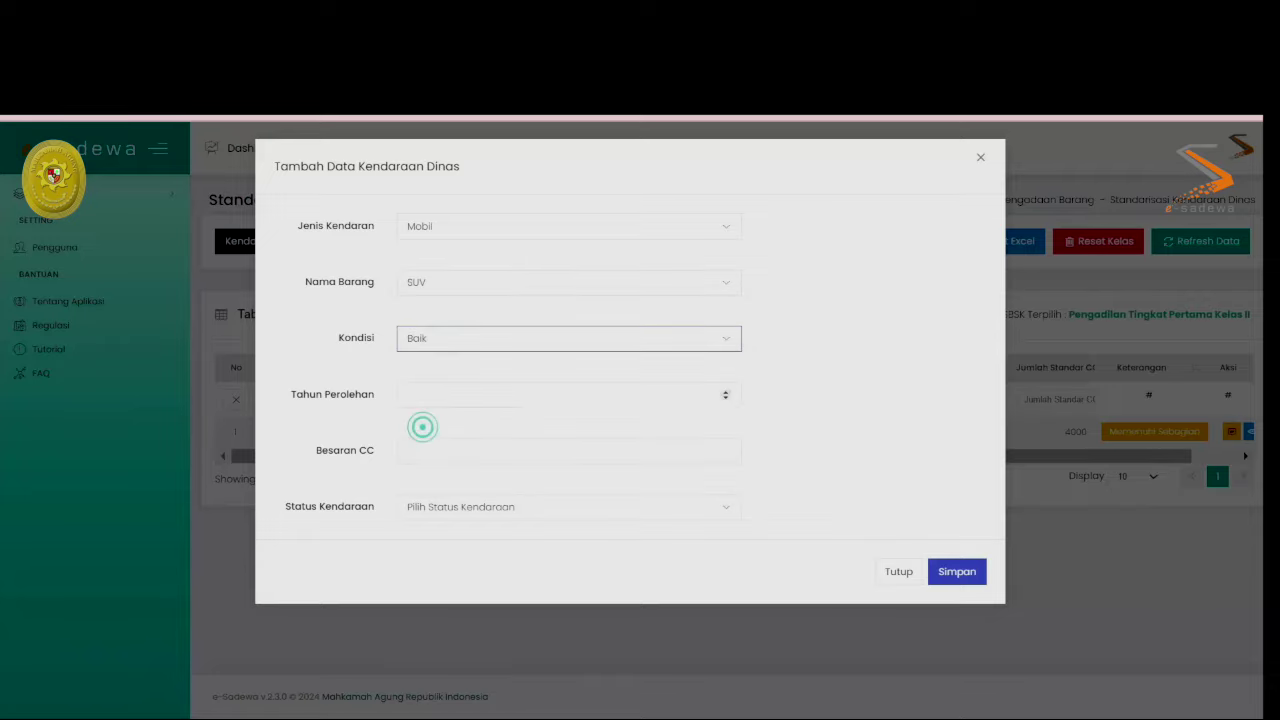
- Complete the new SUV entry with Tahun Perolehan 2022, Besaran CC 2500 and Status Kendaraan Sewa, and save it
{"action": "left_click", "coordinate": [434, 390]}
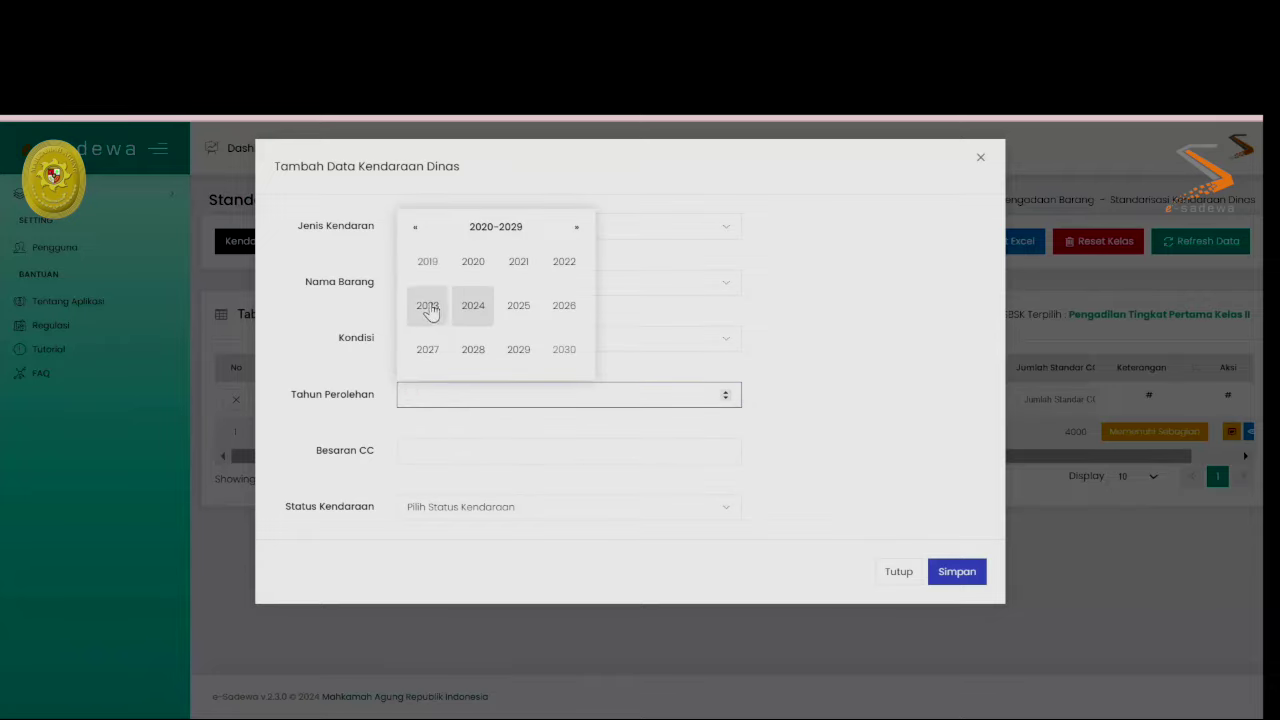
{"action": "left_click", "coordinate": [557, 279]}
{"action": "left_click", "coordinate": [414, 445]}
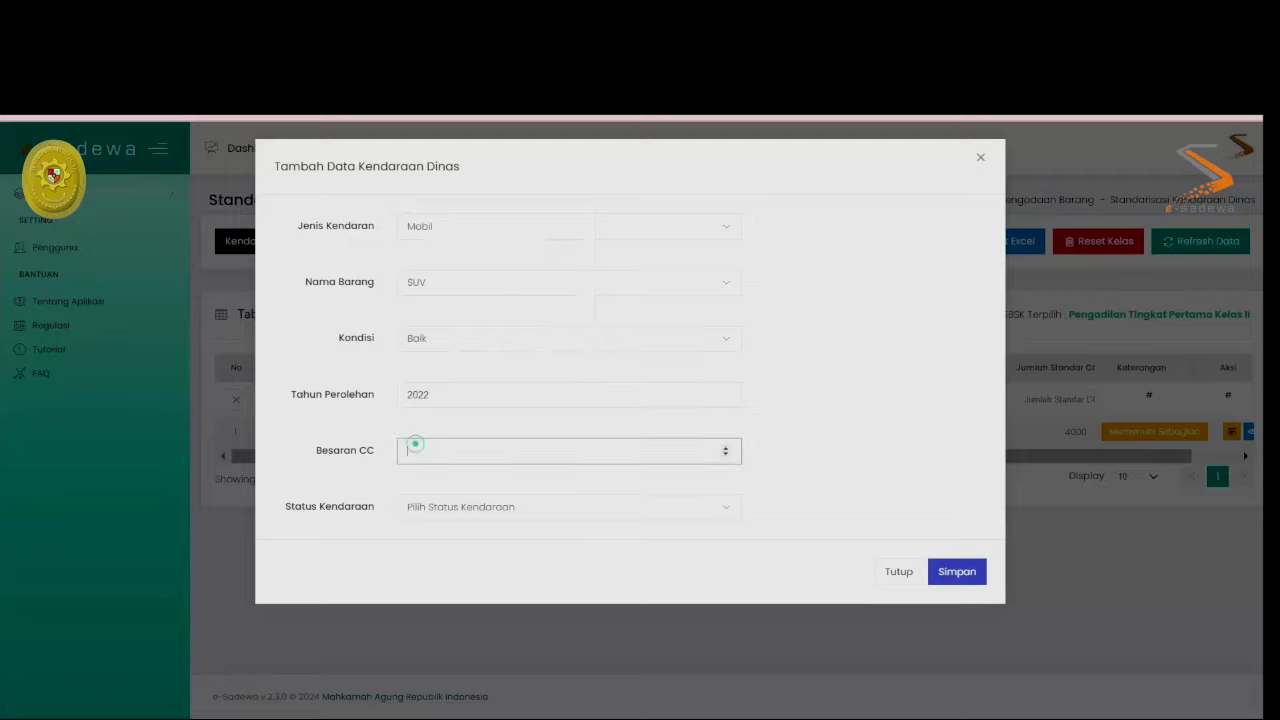
{"action": "type", "text": "2500"}
{"action": "left_click", "coordinate": [457, 506]}
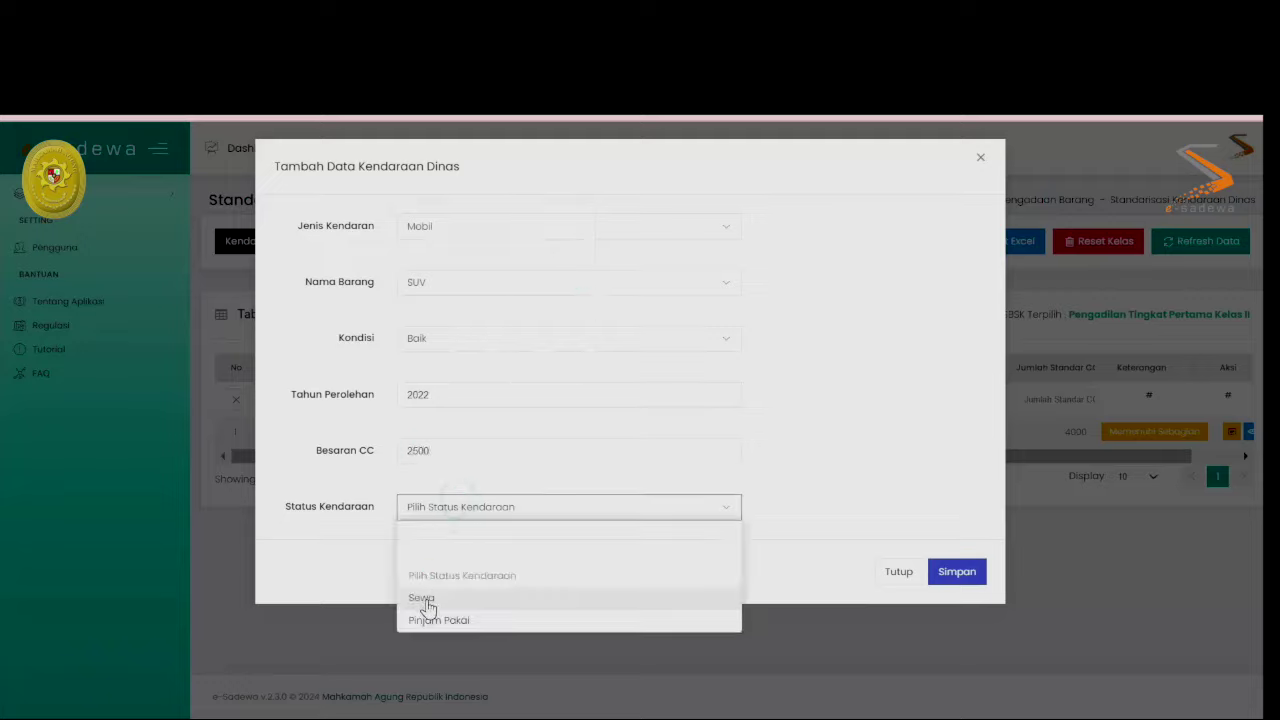
{"action": "left_click", "coordinate": [435, 600]}
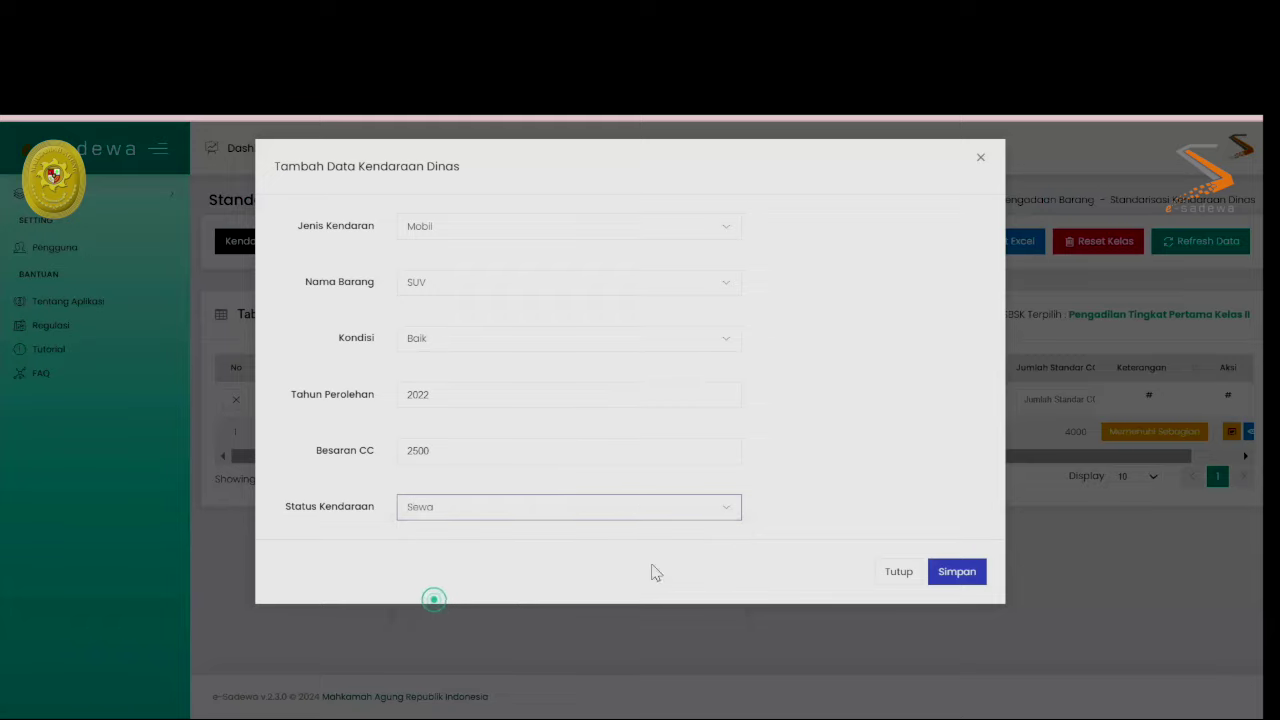
{"action": "left_click", "coordinate": [943, 572]}
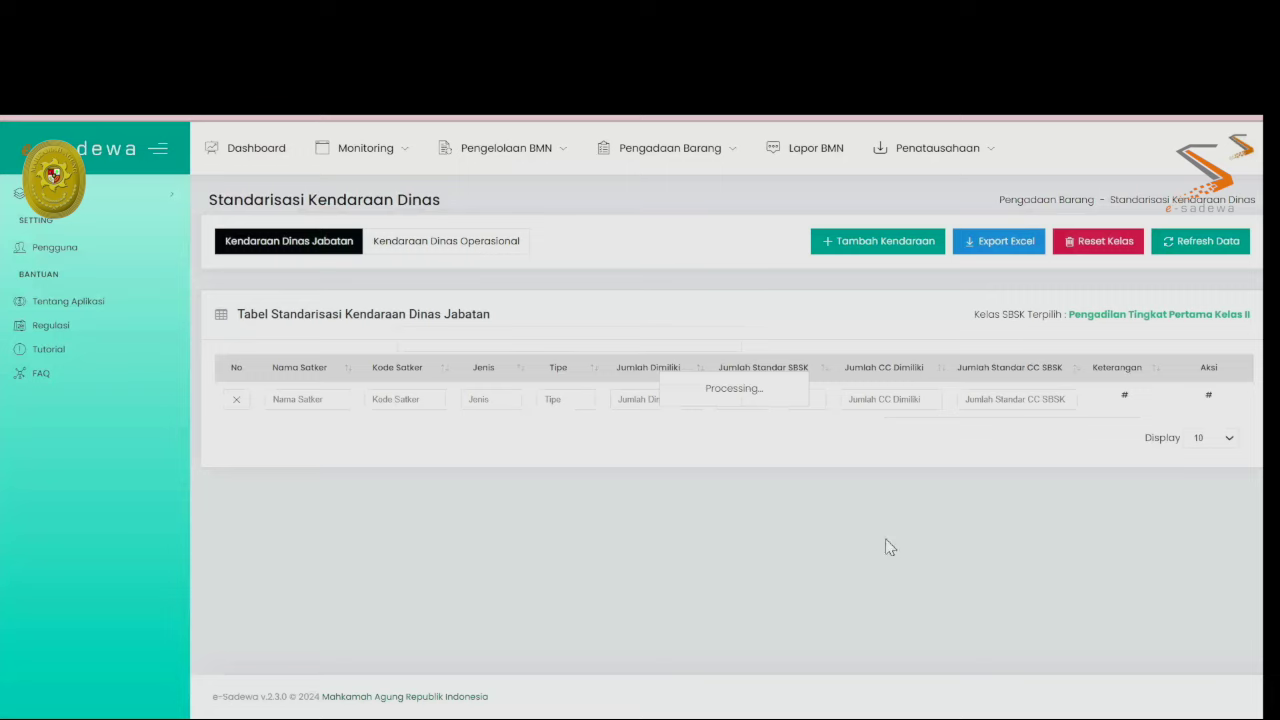
- Review the assessment details of the mobil entry in the Kendaraan Dinas Jabatan standardisation table
{"action": "left_click_drag", "start_coordinate": [683, 465], "coordinate": [798, 450]}
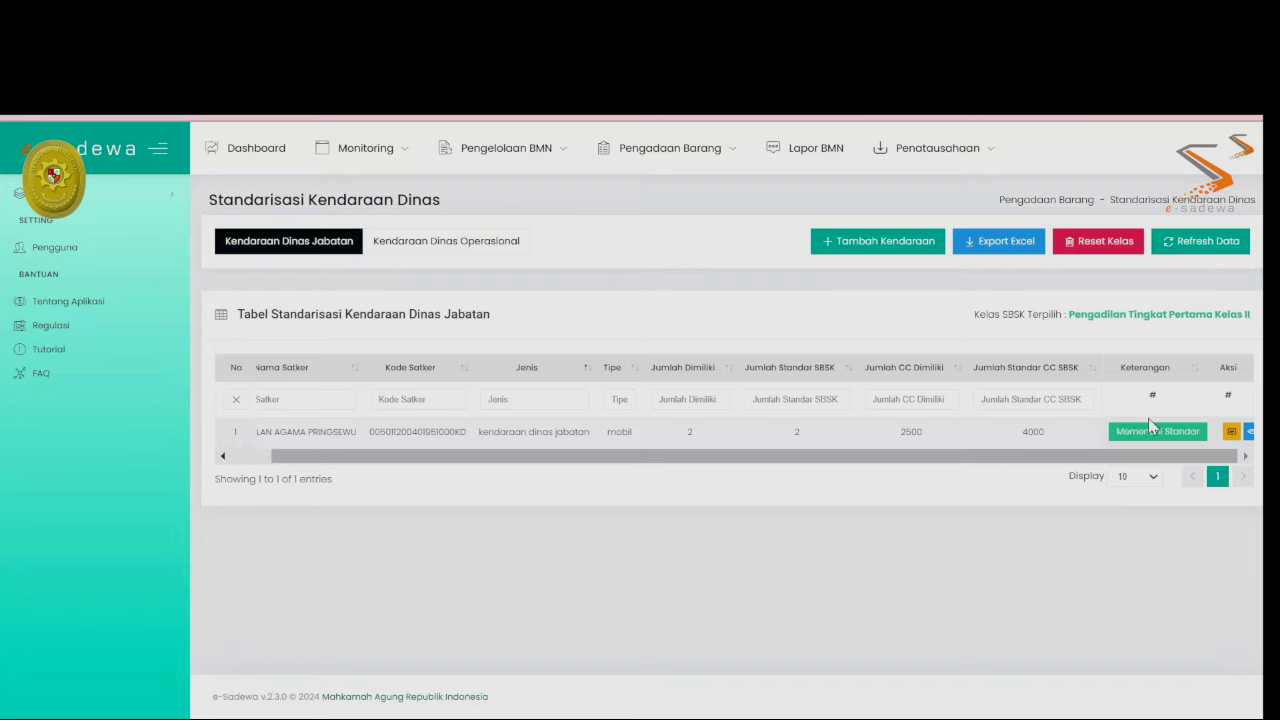
{"action": "left_click", "coordinate": [1231, 433]}
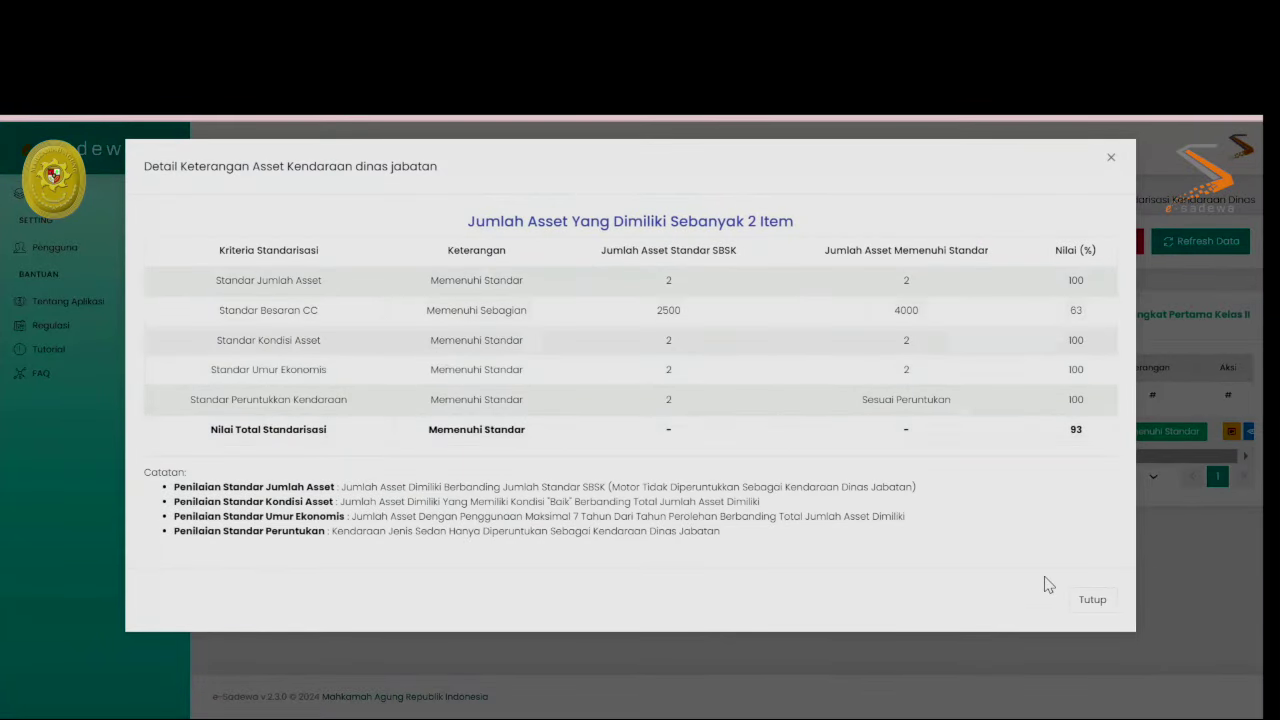
{"action": "left_click", "coordinate": [1088, 602]}
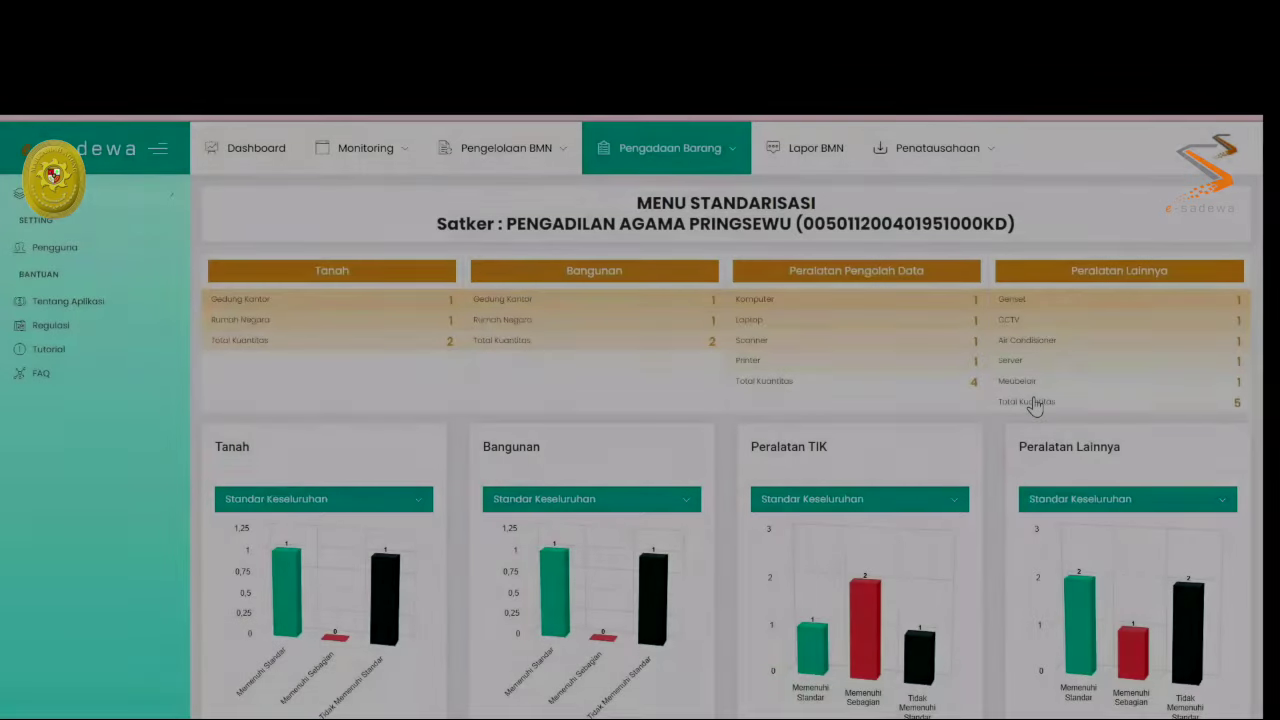